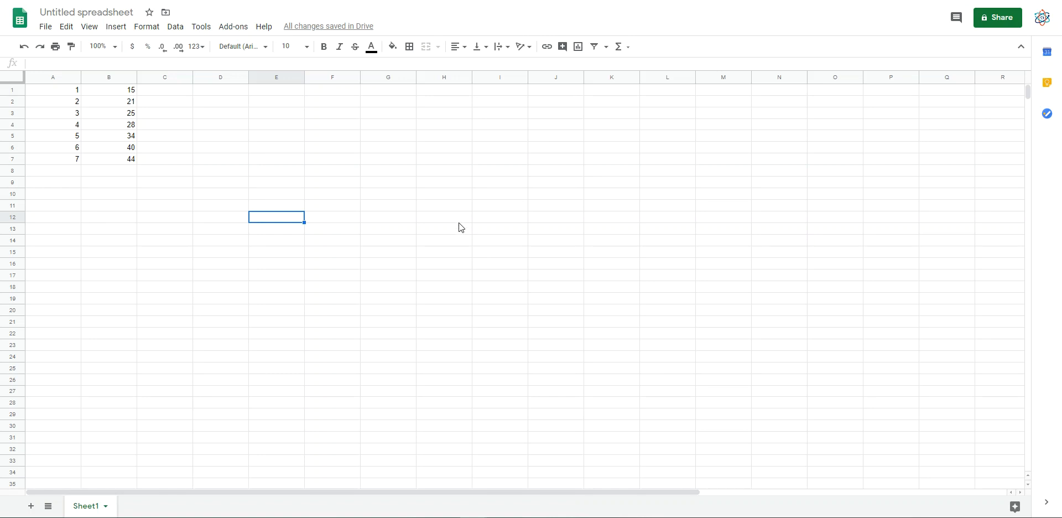
- Enter the text "Google Sheets!" in cell G16
{"action": "left_click", "coordinate": [396, 262]}
{"action": "type", "text": "Google"}
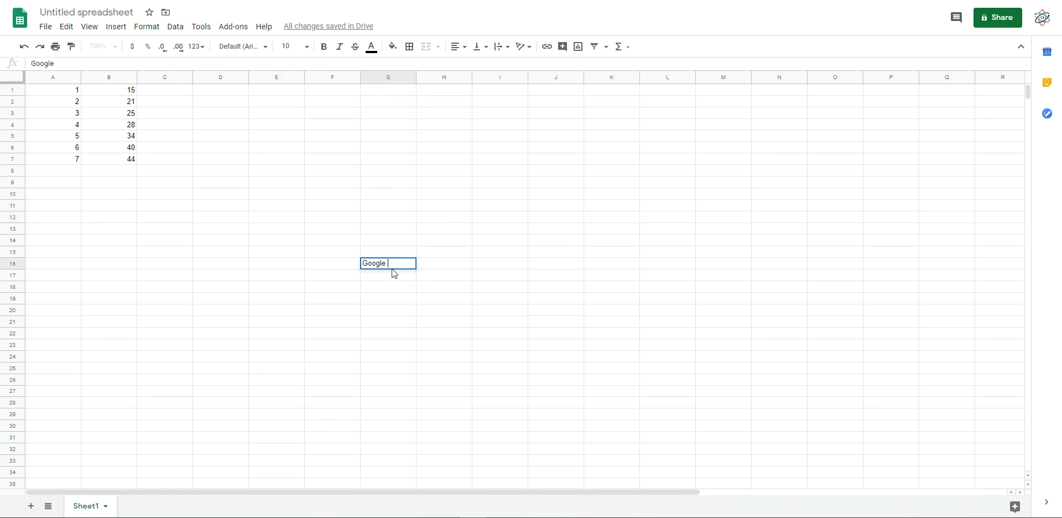
{"action": "type", "text": " Sheets!"}
{"action": "left_click", "coordinate": [452, 255]}
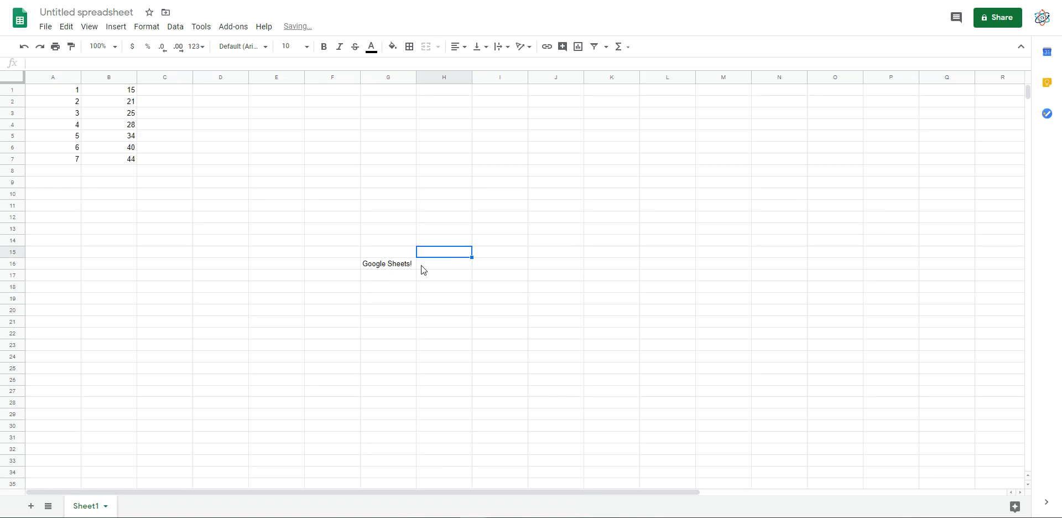
- Delete the text in cell G16
{"action": "left_click", "coordinate": [386, 267]}
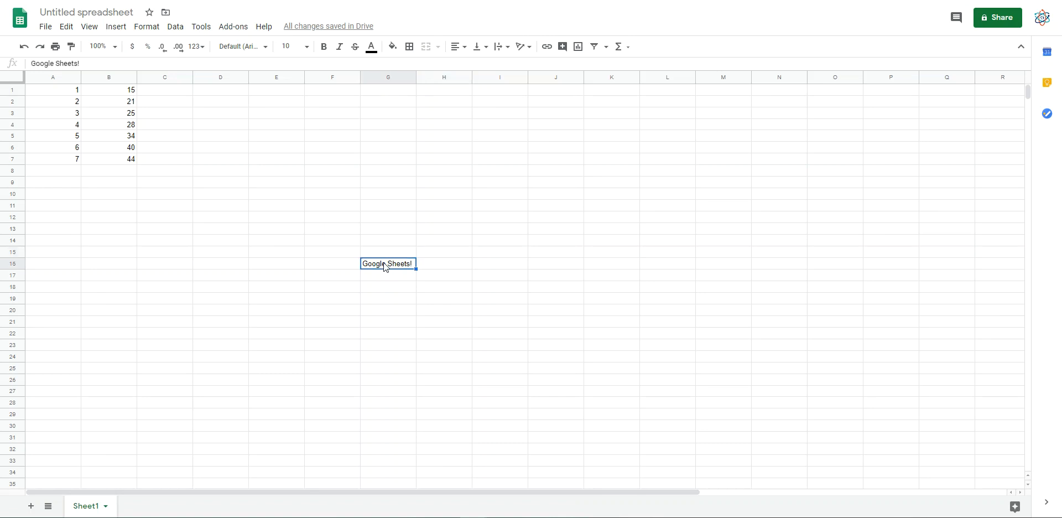
{"action": "key", "text": "Delete"}
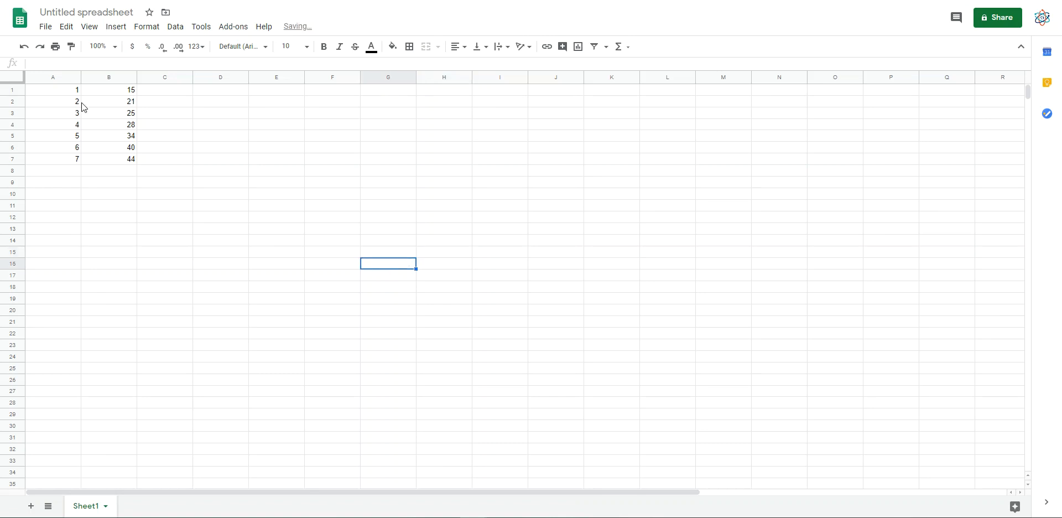
{"action": "left_click", "coordinate": [152, 193]}
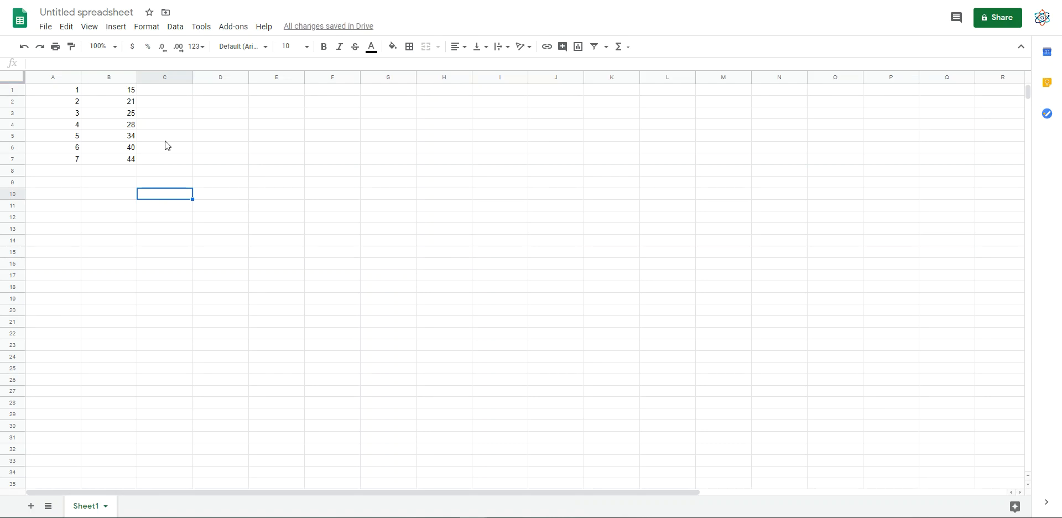
- Insert a chart based on the data in cells A1:B7
{"action": "left_click", "coordinate": [64, 92]}
{"action": "left_click_drag", "start_coordinate": [51, 88], "coordinate": [120, 164]}
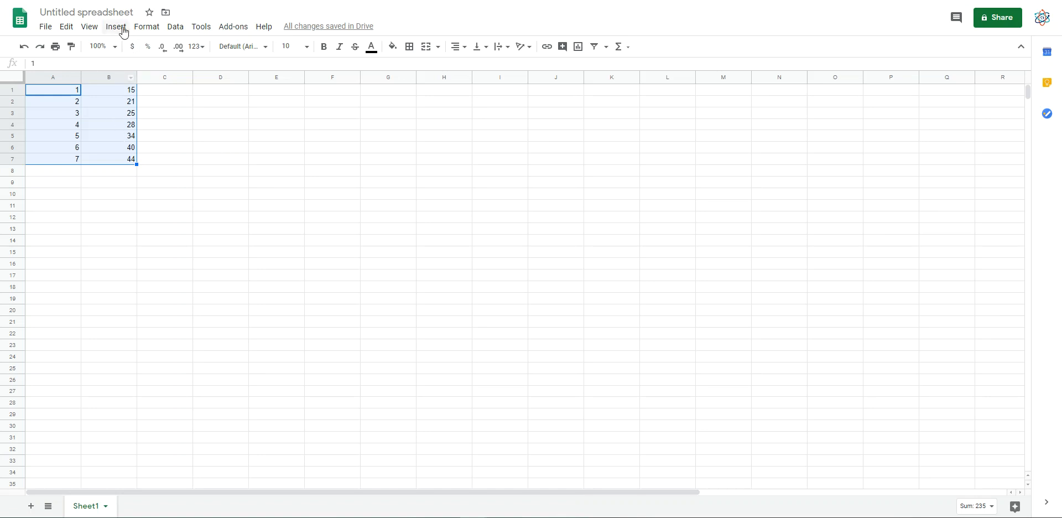
{"action": "right_click", "coordinate": [81, 115]}
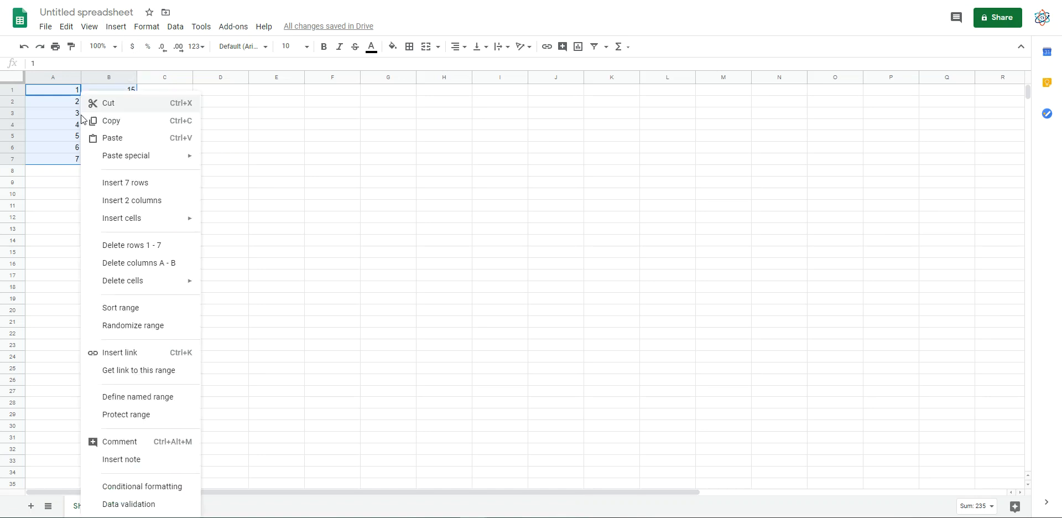
{"action": "left_click", "coordinate": [117, 27]}
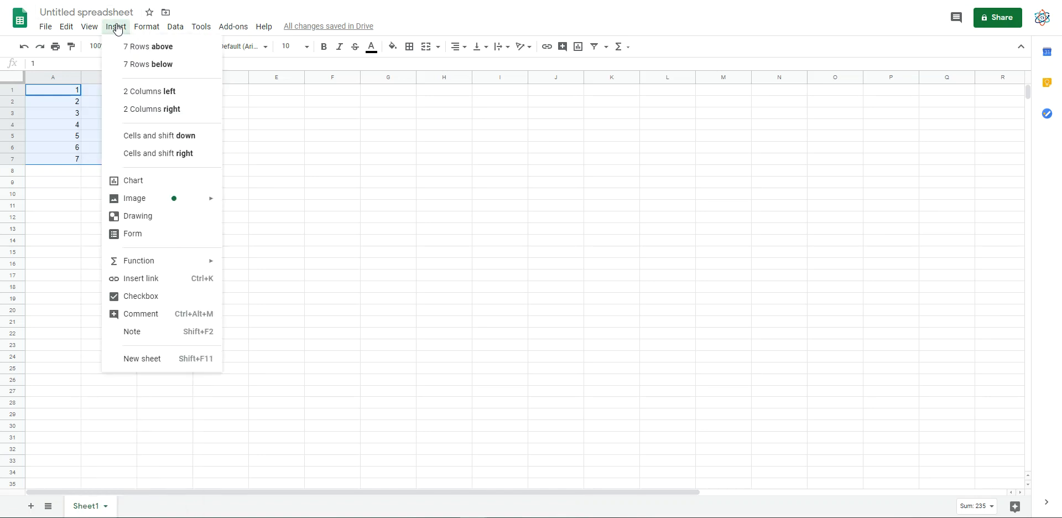
{"action": "left_click", "coordinate": [157, 181]}
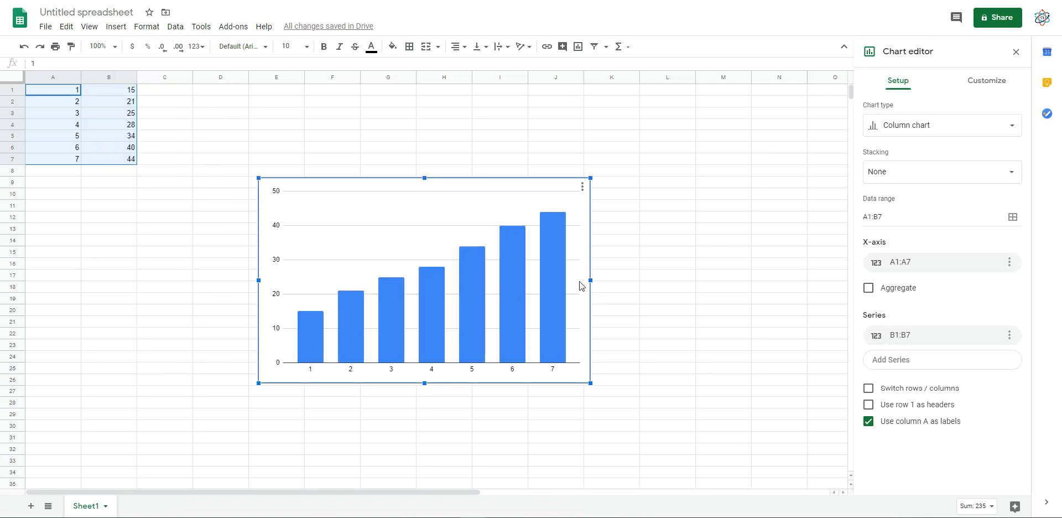
- Change the chart type to Scatter chart
{"action": "left_click", "coordinate": [1002, 136]}
{"action": "scroll", "coordinate": [947, 332], "scroll_direction": "down", "scroll_amount": 5}
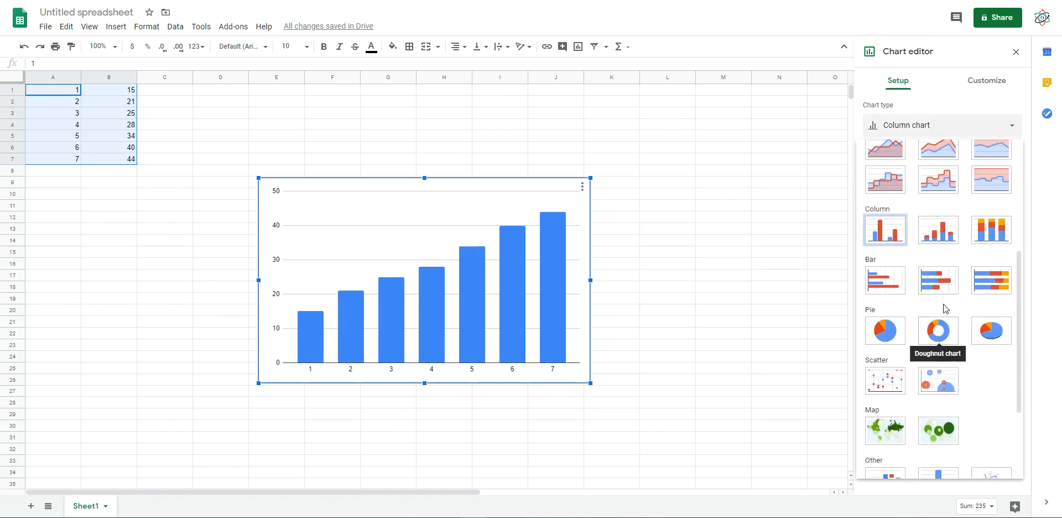
{"action": "scroll", "coordinate": [946, 313], "scroll_direction": "down", "scroll_amount": 2}
{"action": "left_click", "coordinate": [888, 270]}
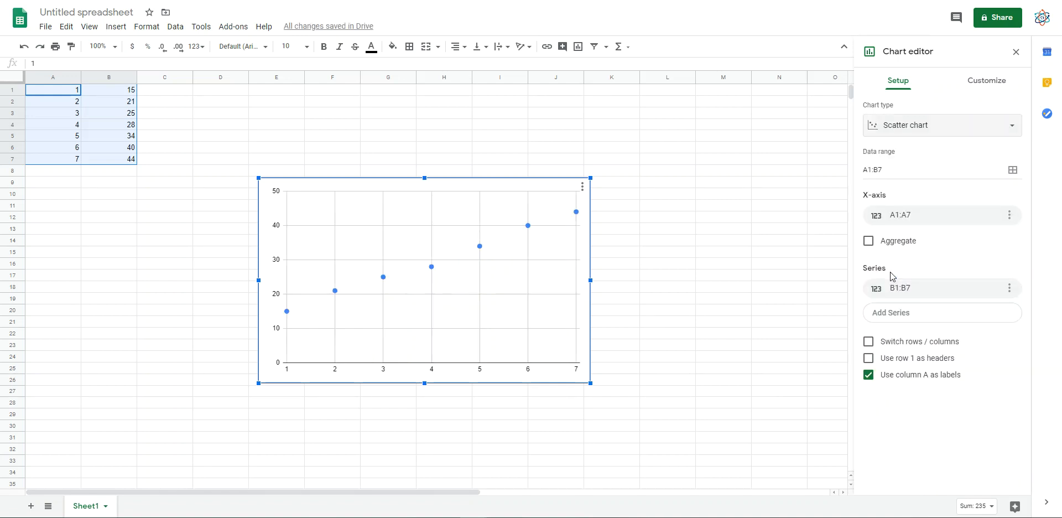
- Try a red background color for the chart and set it back to white
{"action": "left_click", "coordinate": [985, 82]}
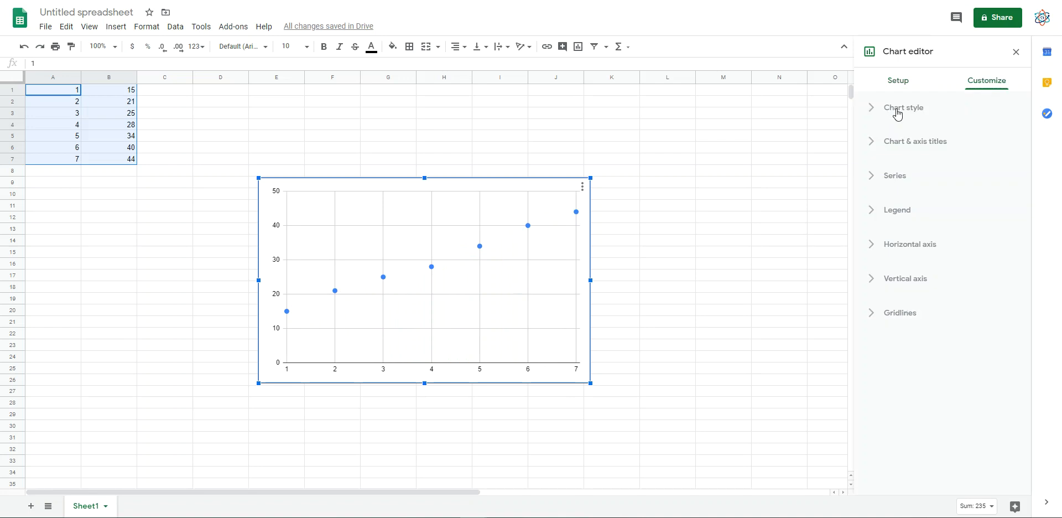
{"action": "left_click", "coordinate": [897, 114]}
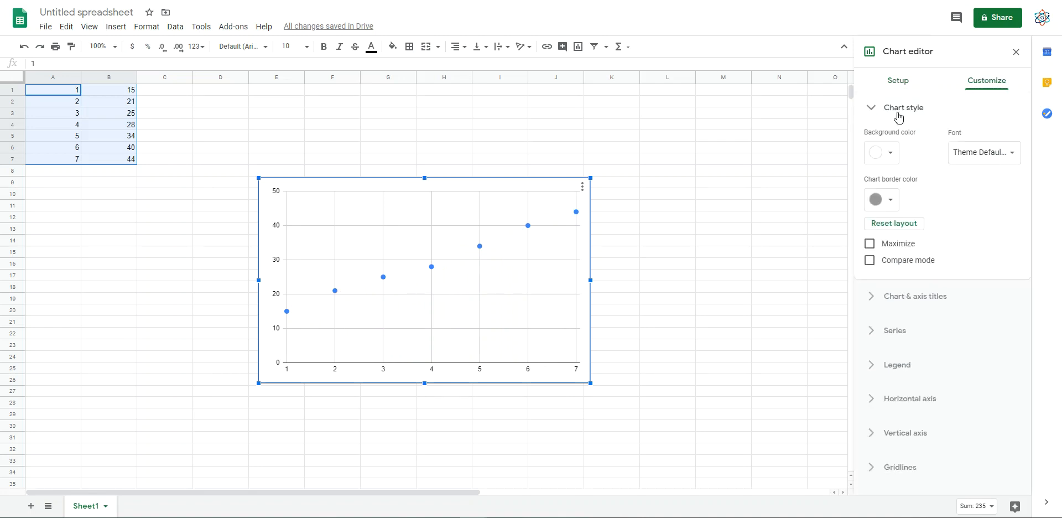
{"action": "left_click", "coordinate": [895, 152]}
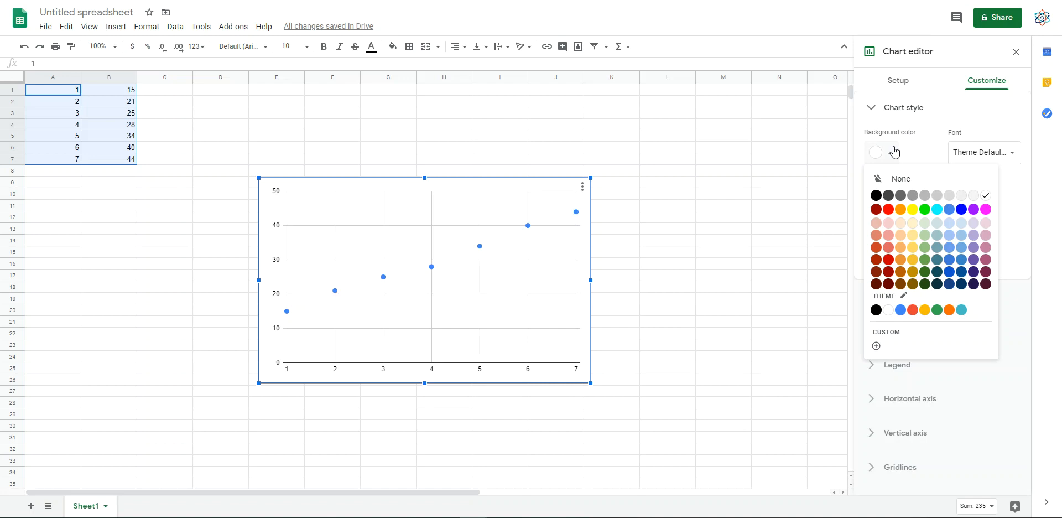
{"action": "left_click", "coordinate": [888, 209]}
{"action": "left_click", "coordinate": [892, 154]}
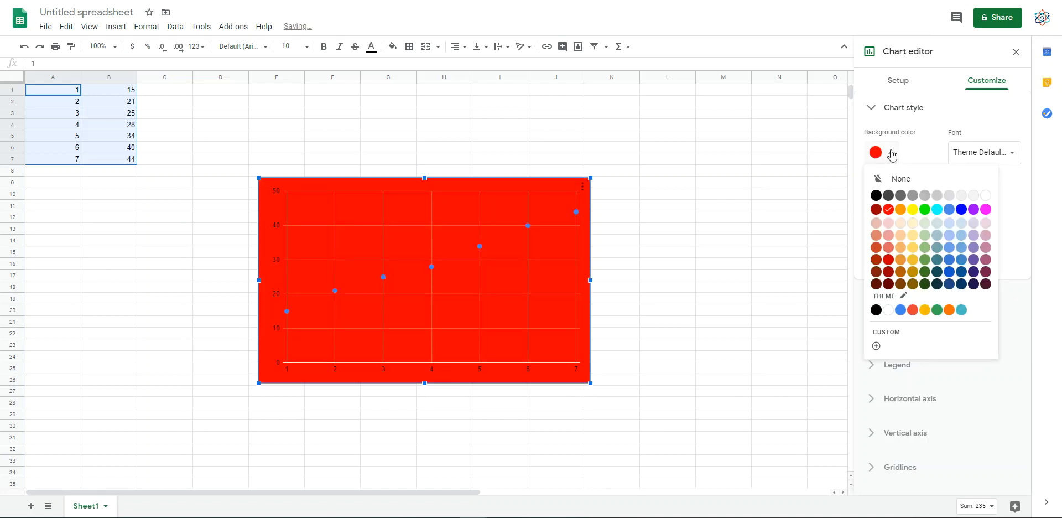
{"action": "left_click", "coordinate": [986, 195]}
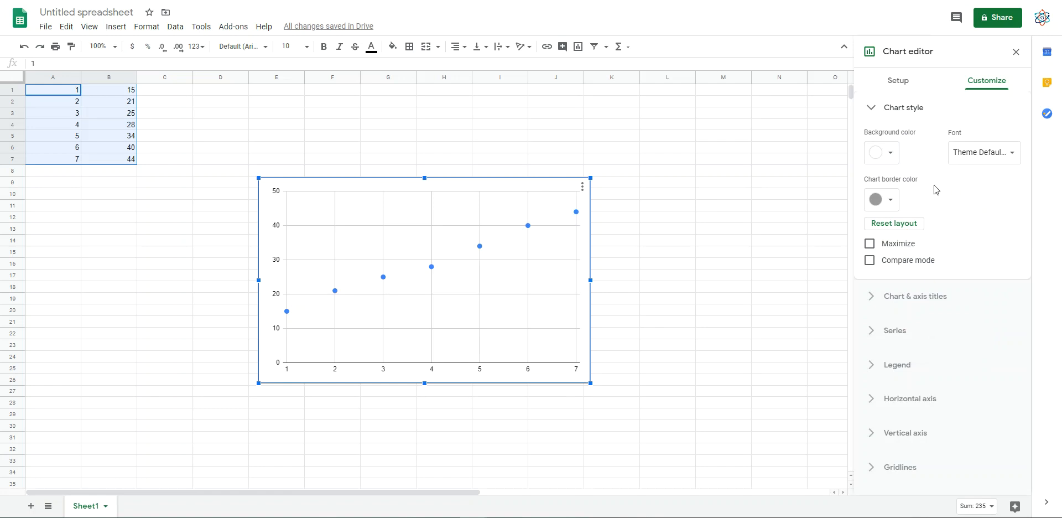
- Set the chart title to "Height vs Weight"
{"action": "left_click", "coordinate": [903, 110]}
{"action": "left_click", "coordinate": [910, 143]}
{"action": "left_click", "coordinate": [899, 227]}
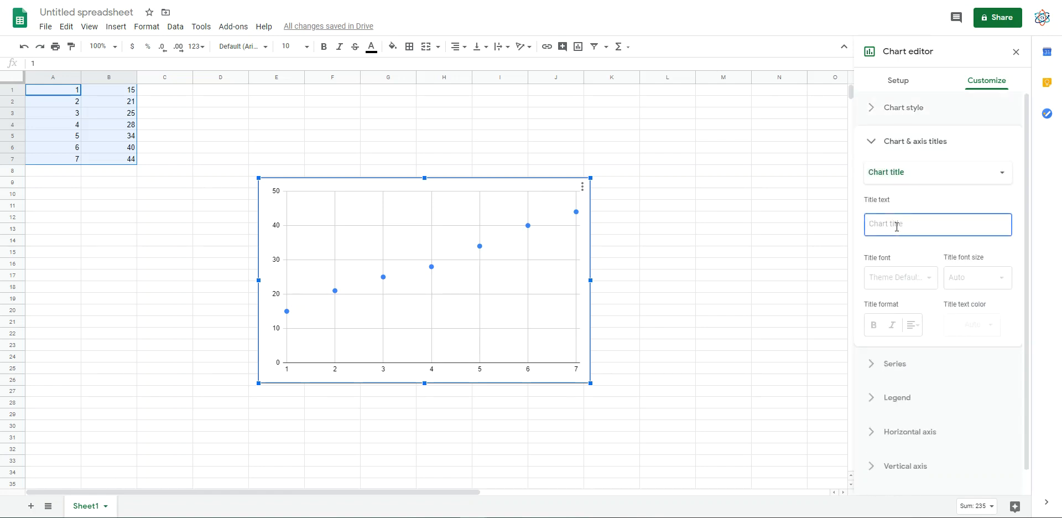
{"action": "type", "text": "Heigh"}
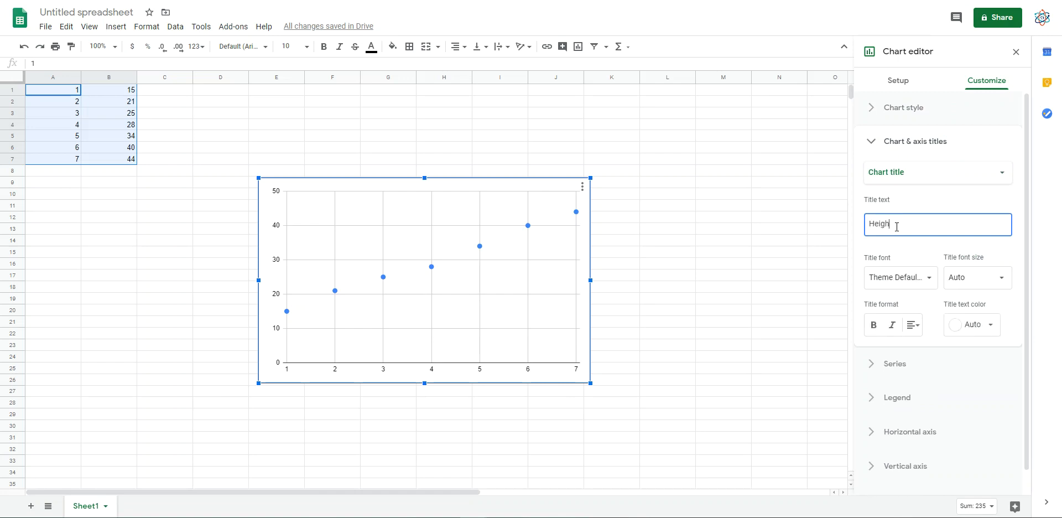
{"action": "type", "text": "t vs Weight"}
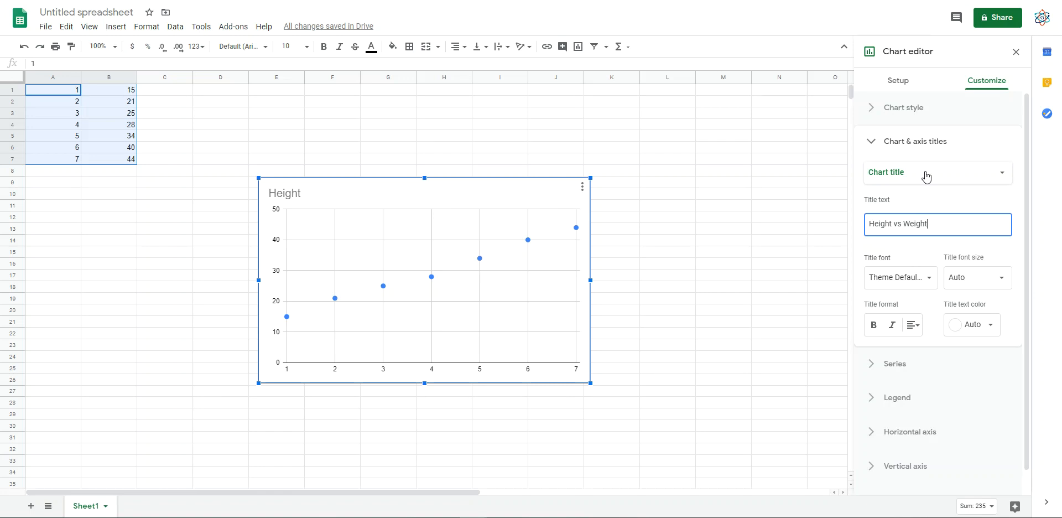
- Center the chart title and make it bold
{"action": "left_click", "coordinate": [913, 324]}
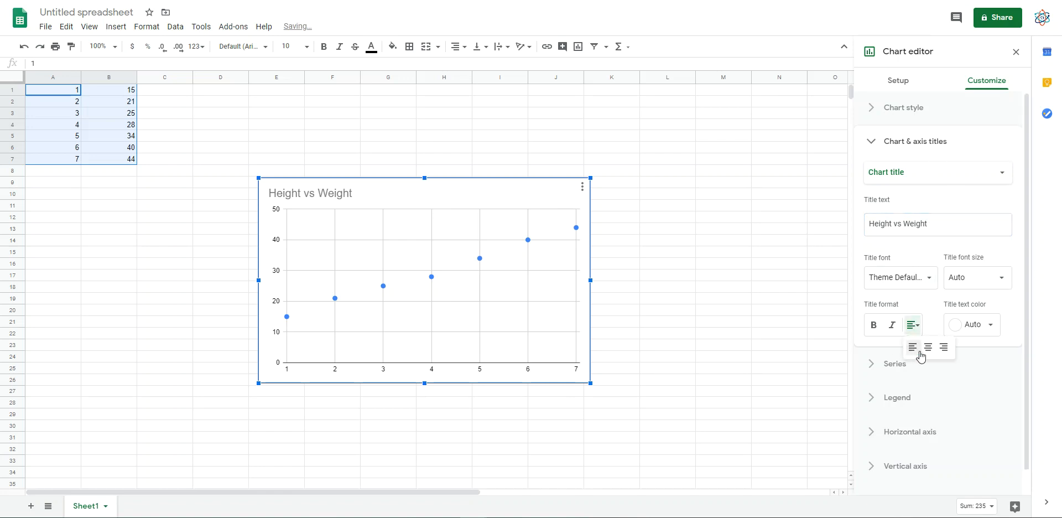
{"action": "left_click", "coordinate": [928, 347]}
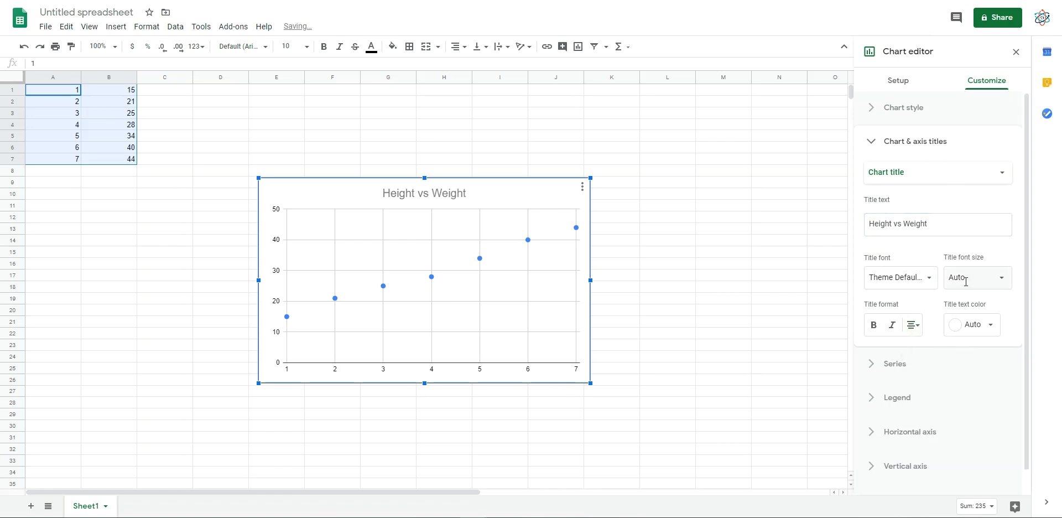
{"action": "left_click", "coordinate": [874, 327]}
{"action": "left_click", "coordinate": [874, 327]}
{"action": "left_click", "coordinate": [874, 328]}
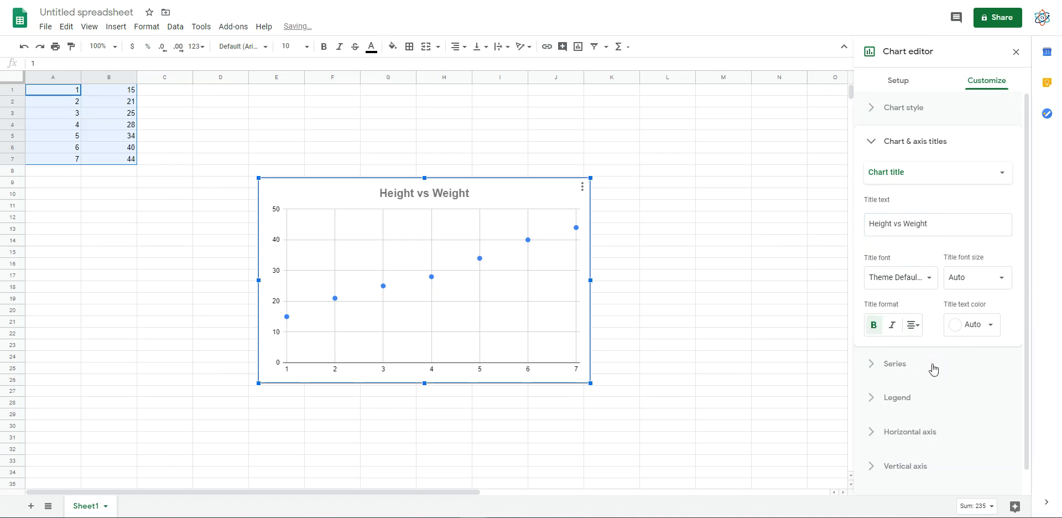
- Set the horizontal axis title to "Height (inches)"
{"action": "scroll", "coordinate": [944, 260], "scroll_direction": "down", "scroll_amount": 1}
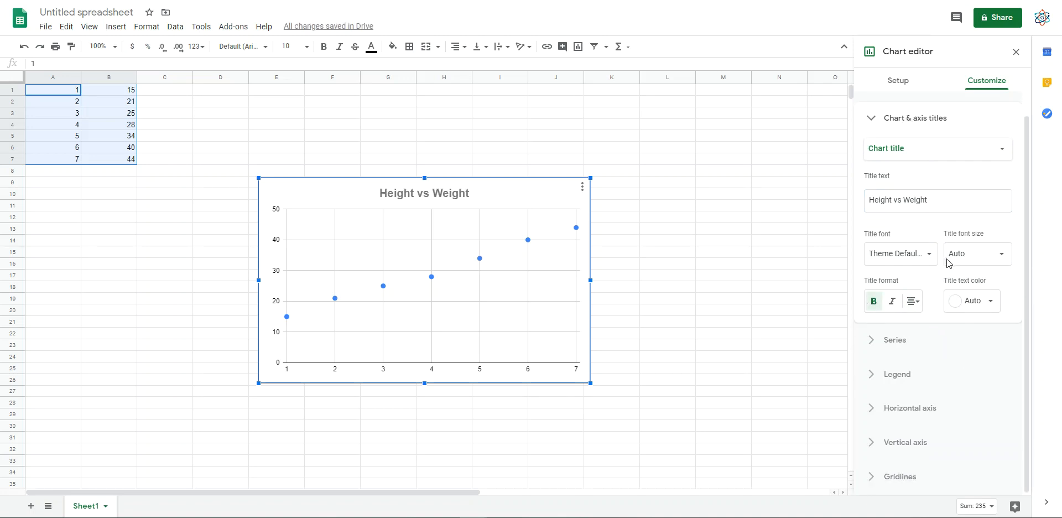
{"action": "scroll", "coordinate": [946, 263], "scroll_direction": "up", "scroll_amount": 1}
{"action": "left_click", "coordinate": [992, 176]}
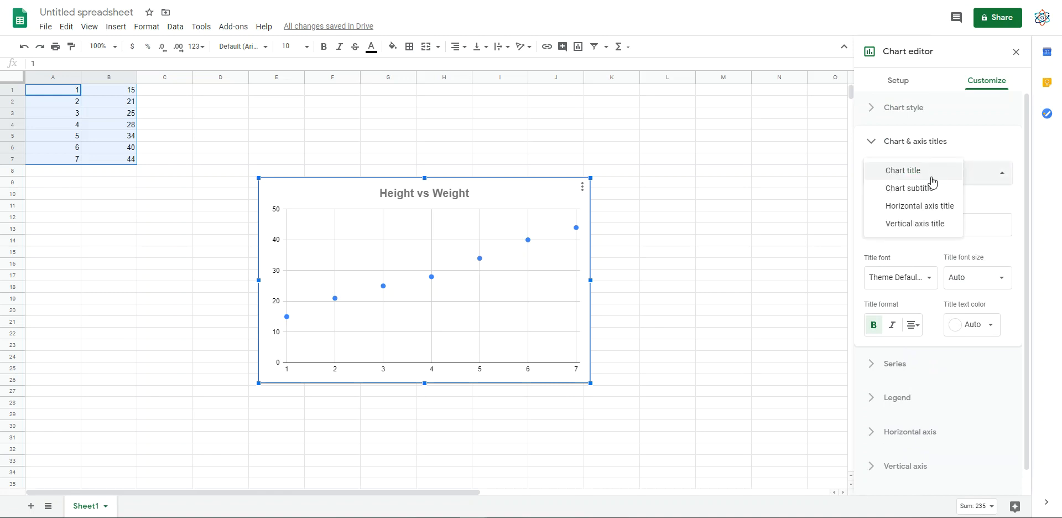
{"action": "left_click", "coordinate": [922, 206]}
{"action": "left_click", "coordinate": [912, 225]}
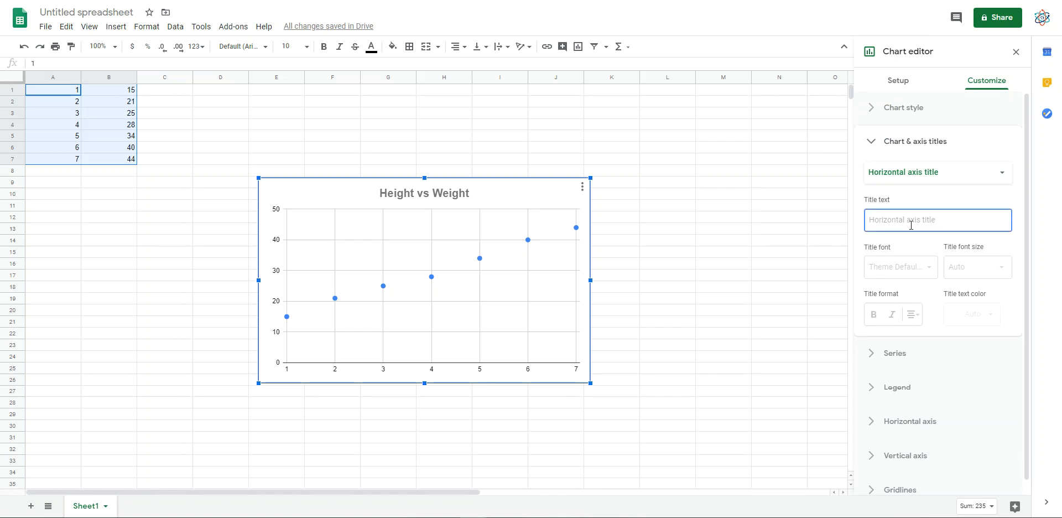
{"action": "type", "text": "Height ("}
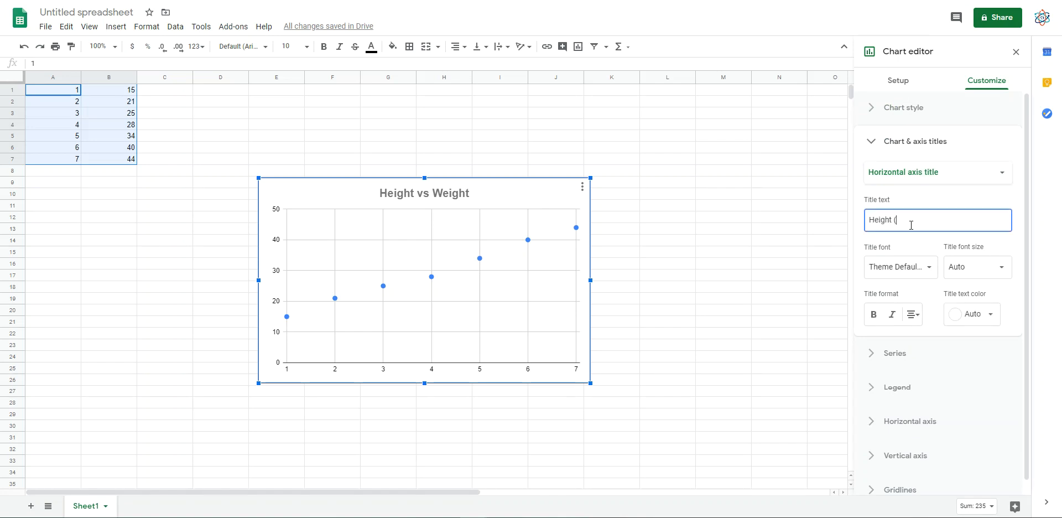
{"action": "type", "text": "inches)"}
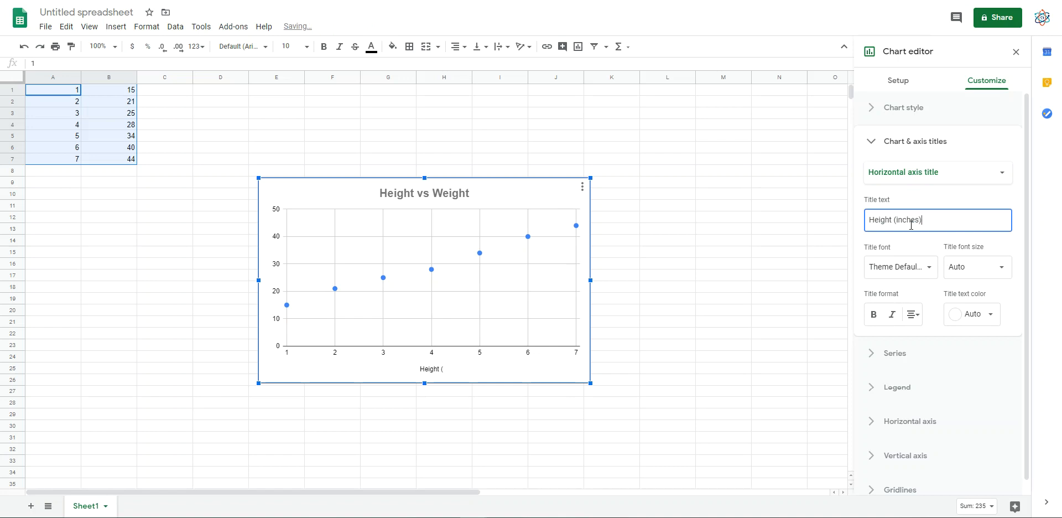
{"action": "left_click", "coordinate": [981, 196]}
- Set the vertical axis title to "Weight (pounds)" and close the chart editor
{"action": "left_click", "coordinate": [963, 176]}
{"action": "left_click", "coordinate": [930, 191]}
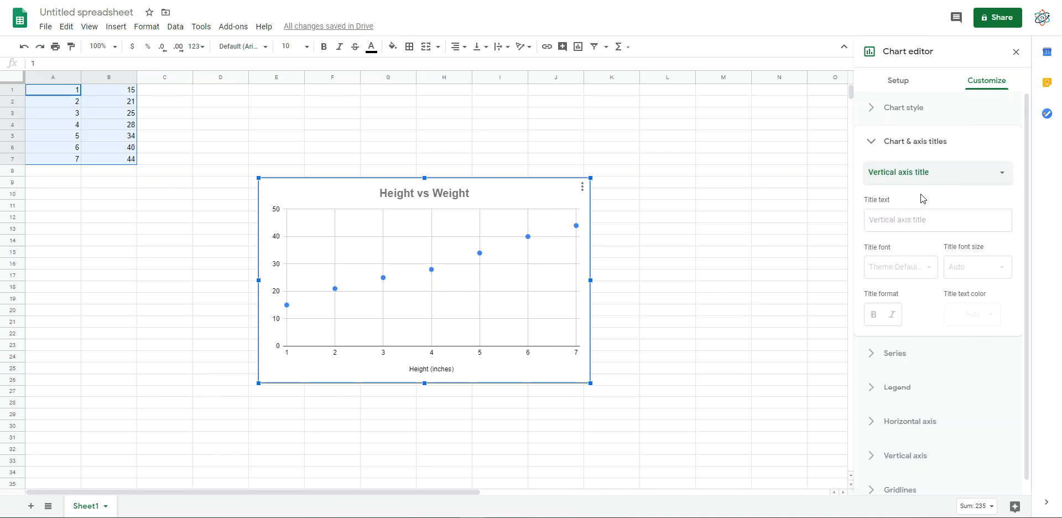
{"action": "left_click", "coordinate": [904, 222]}
{"action": "type", "text": "Weight "}
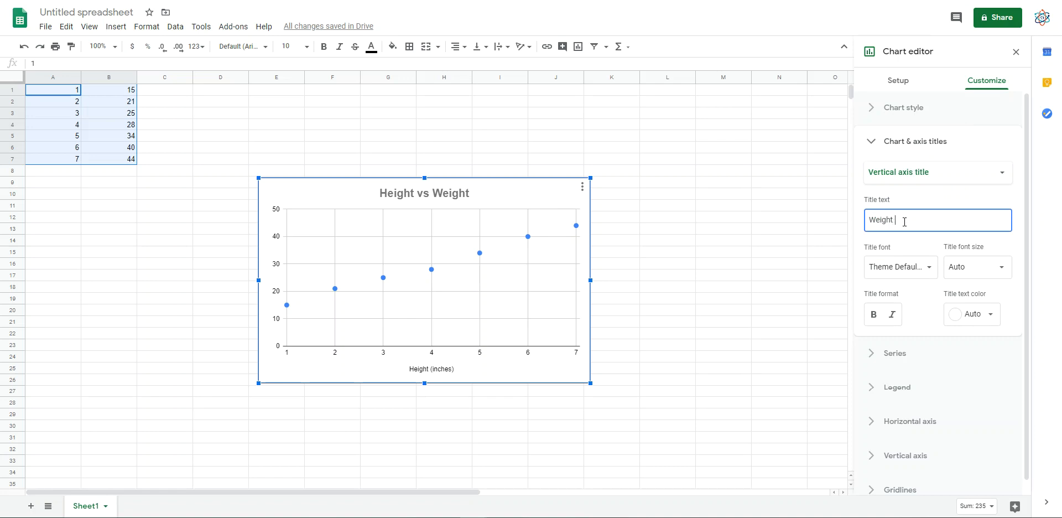
{"action": "type", "text": "(pounds)"}
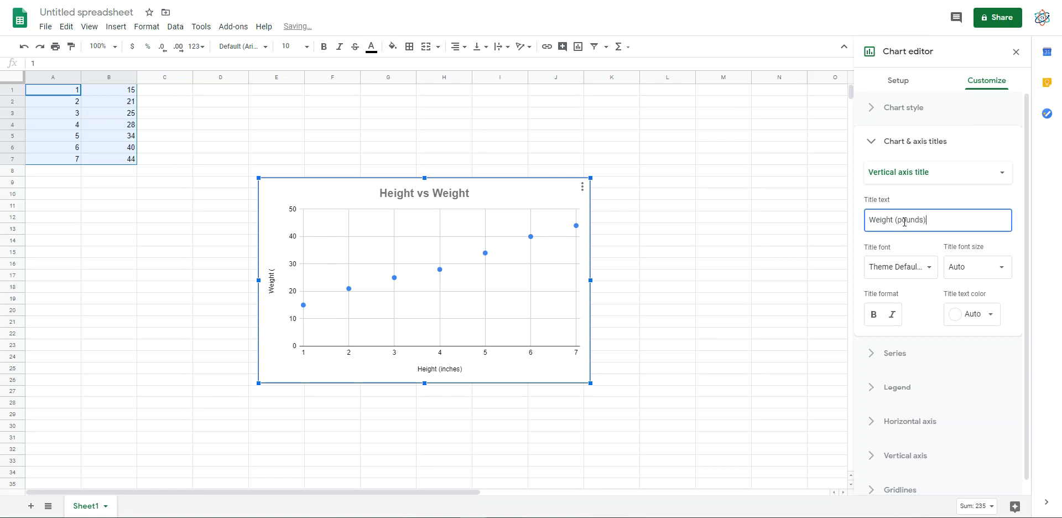
{"action": "left_click", "coordinate": [930, 200]}
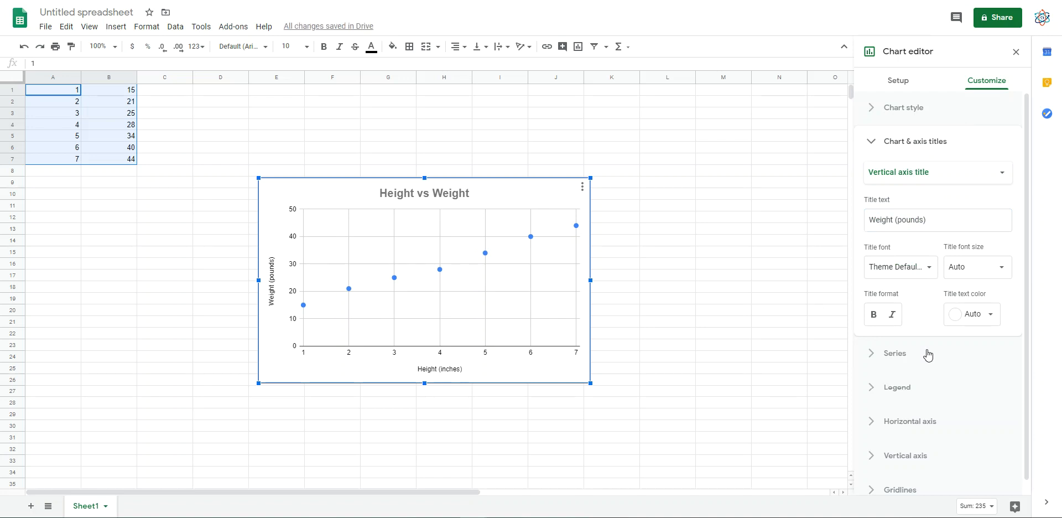
{"action": "left_click", "coordinate": [876, 111]}
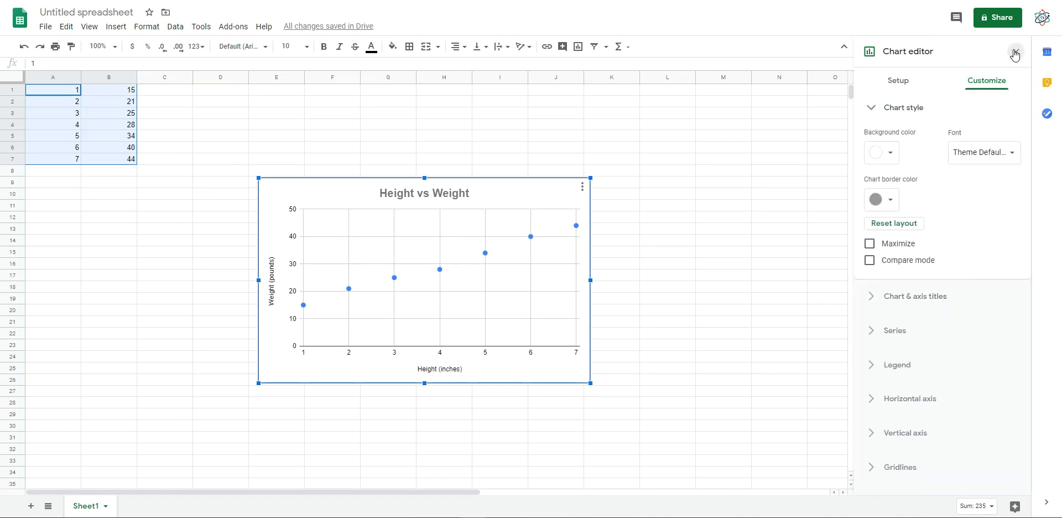
{"action": "left_click", "coordinate": [1017, 51]}
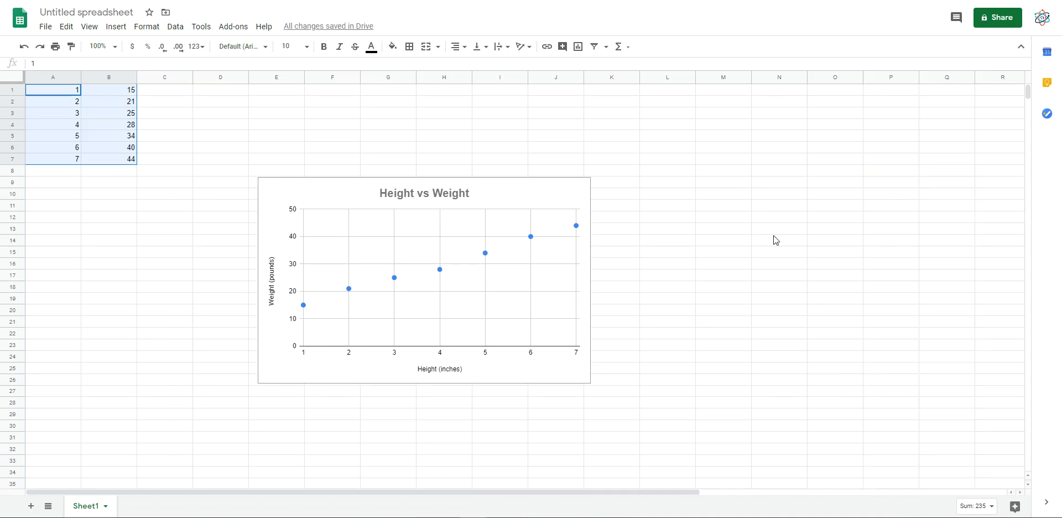
- Look through the formatting options of the scatter chart's data series in the chart editor
{"action": "left_click", "coordinate": [486, 255]}
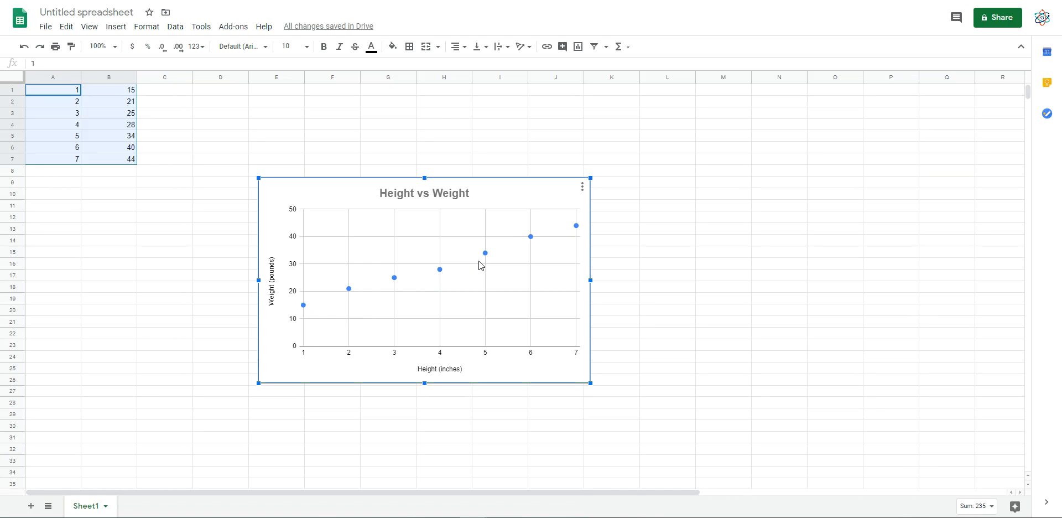
{"action": "right_click", "coordinate": [441, 271]}
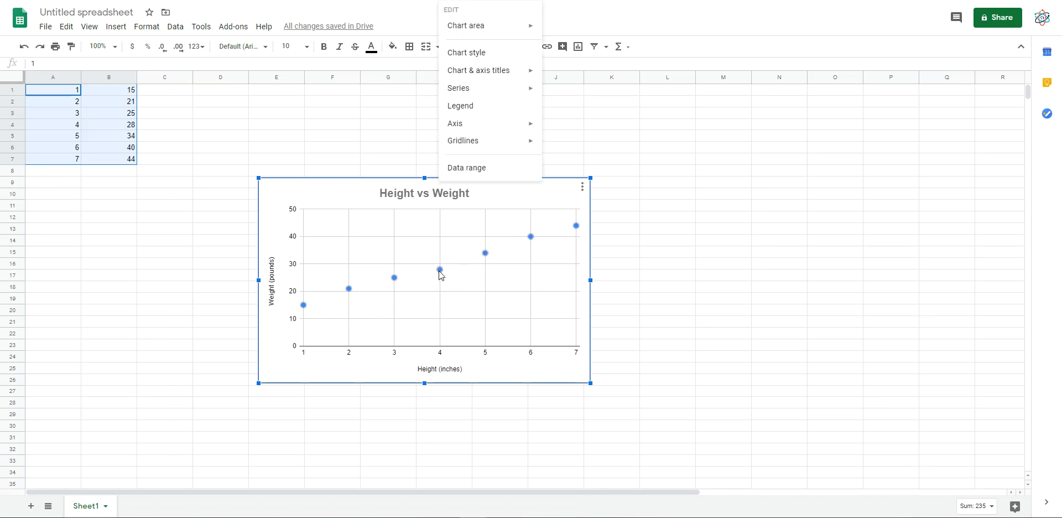
{"action": "key", "text": "Escape"}
{"action": "double_click", "coordinate": [440, 271]}
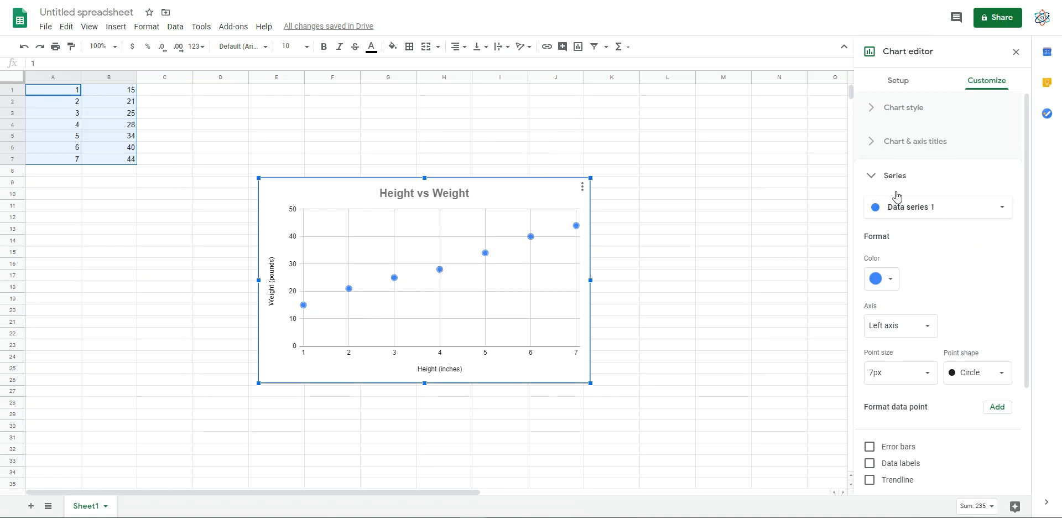
{"action": "scroll", "coordinate": [945, 339], "scroll_direction": "down", "scroll_amount": 3}
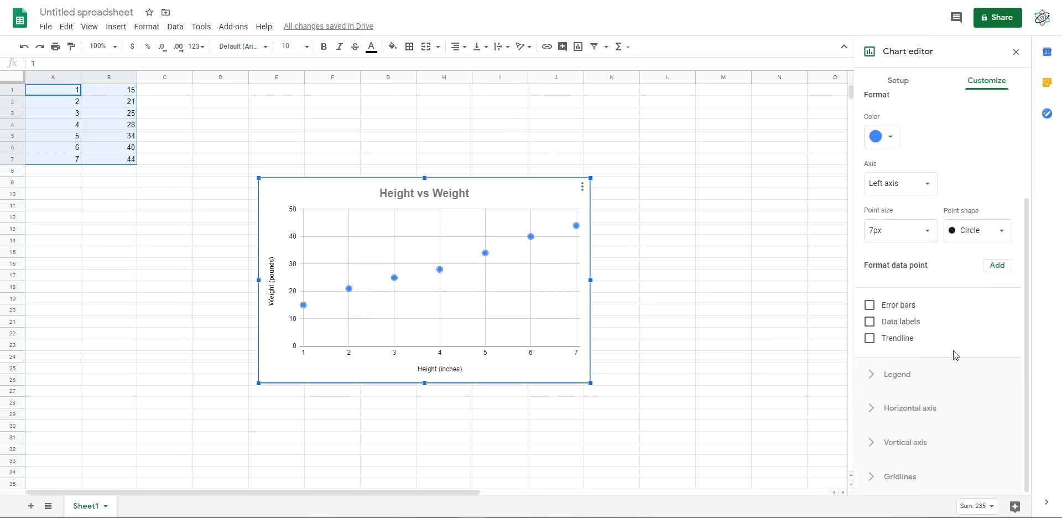
{"action": "scroll", "coordinate": [959, 409], "scroll_direction": "up", "scroll_amount": 3}
{"action": "left_click", "coordinate": [892, 178]}
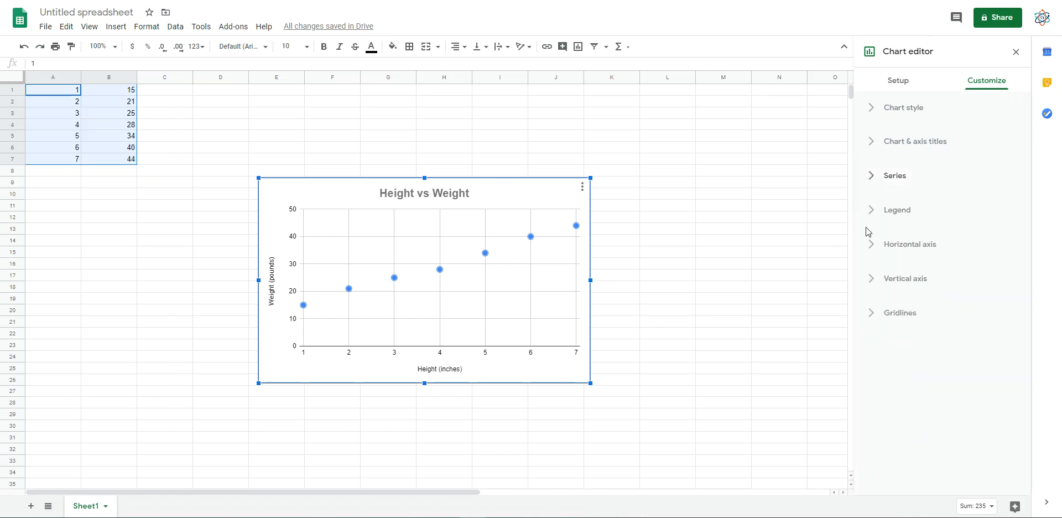
{"action": "right_click", "coordinate": [441, 271]}
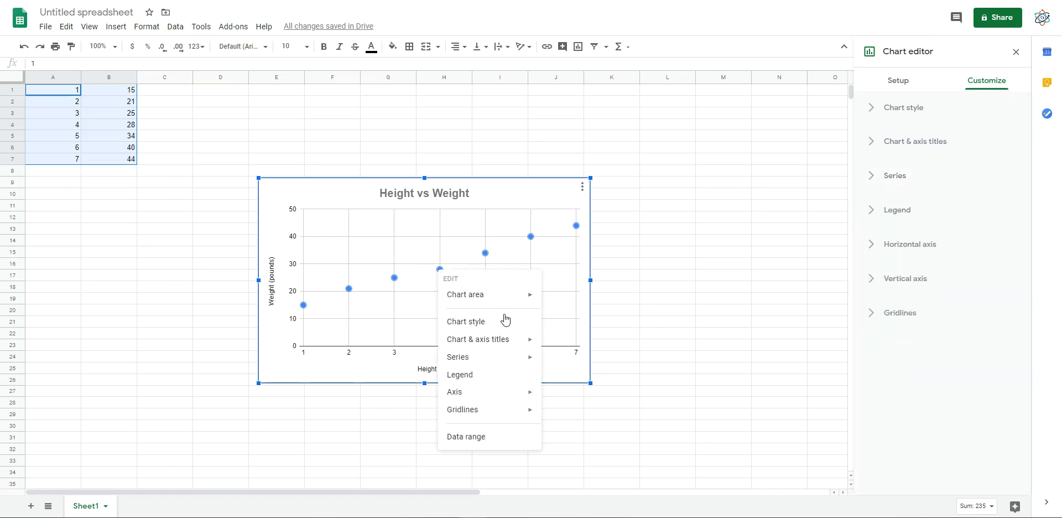
{"action": "mouse_move", "coordinate": [520, 340]}
{"action": "left_click", "coordinate": [719, 425]}
{"action": "right_click", "coordinate": [529, 236]}
{"action": "left_click", "coordinate": [512, 199]}
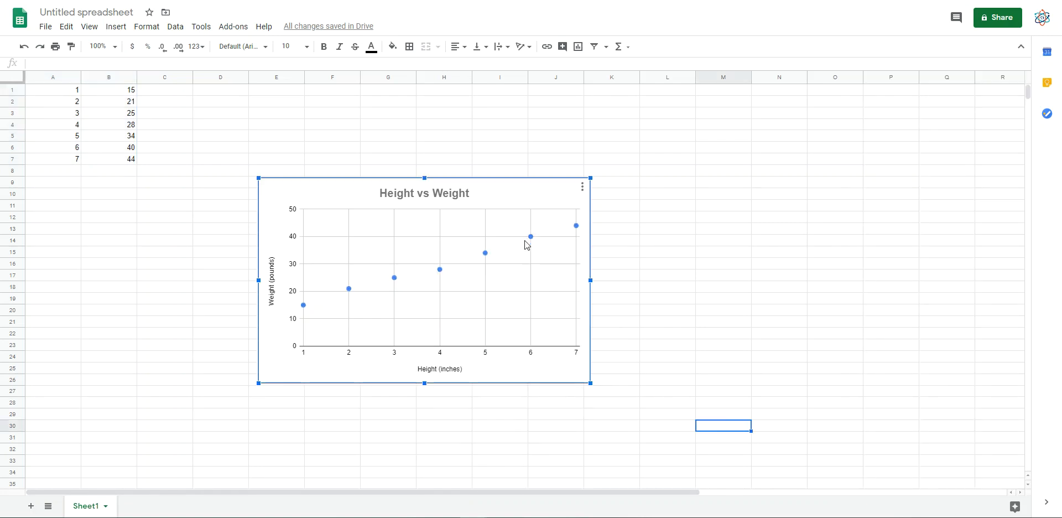
{"action": "right_click", "coordinate": [531, 238]}
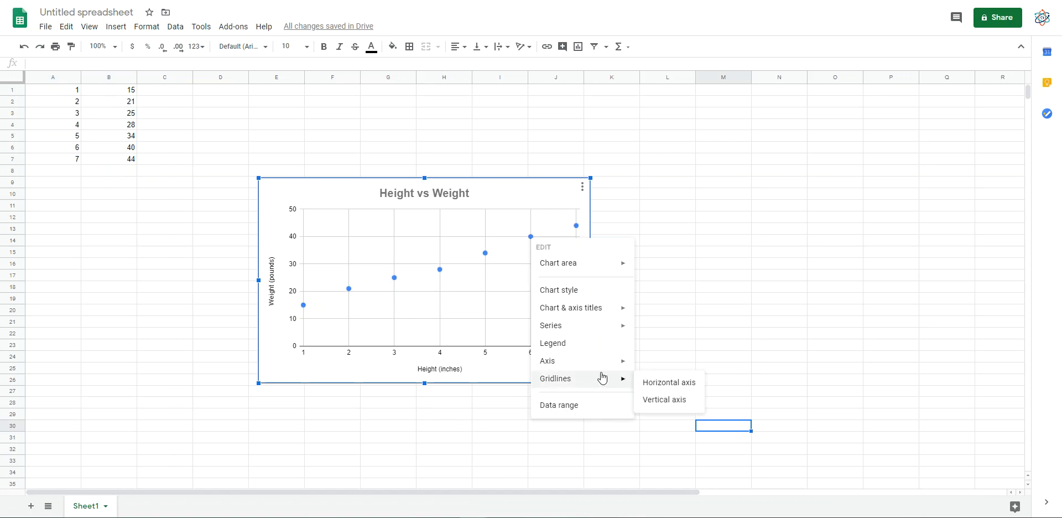
{"action": "mouse_move", "coordinate": [606, 365]}
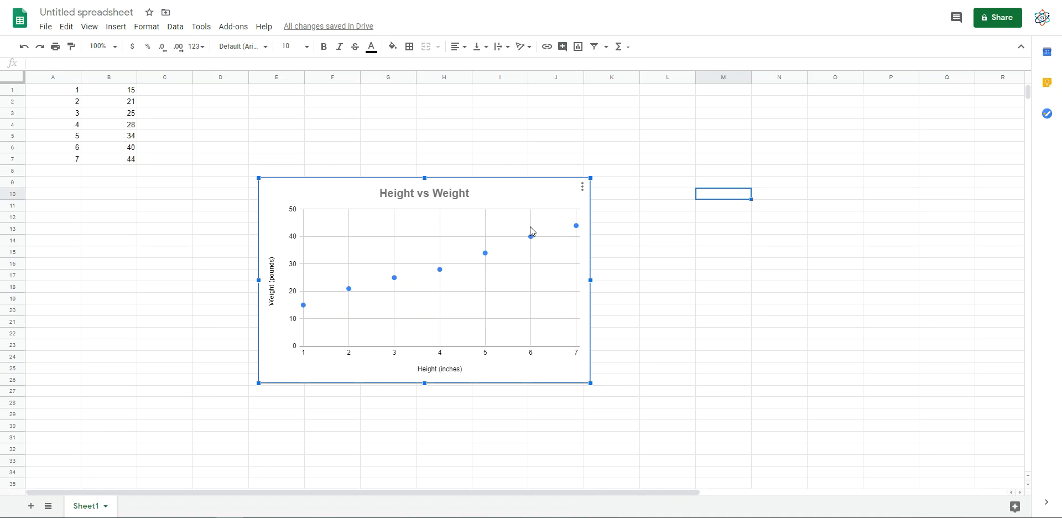
- Add a trendline of type Linear to the scatter chart's data series
{"action": "double_click", "coordinate": [535, 204]}
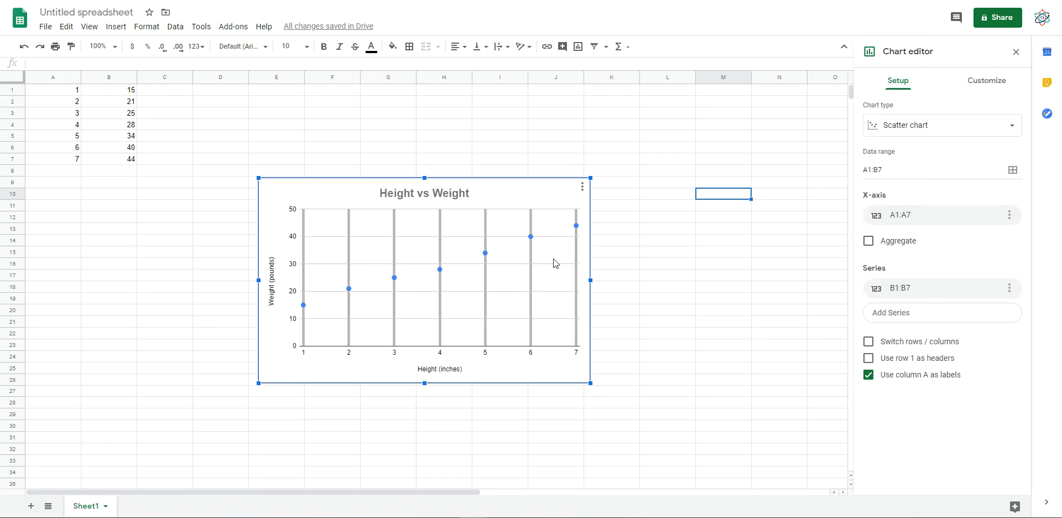
{"action": "right_click", "coordinate": [530, 238]}
{"action": "left_click", "coordinate": [531, 238]}
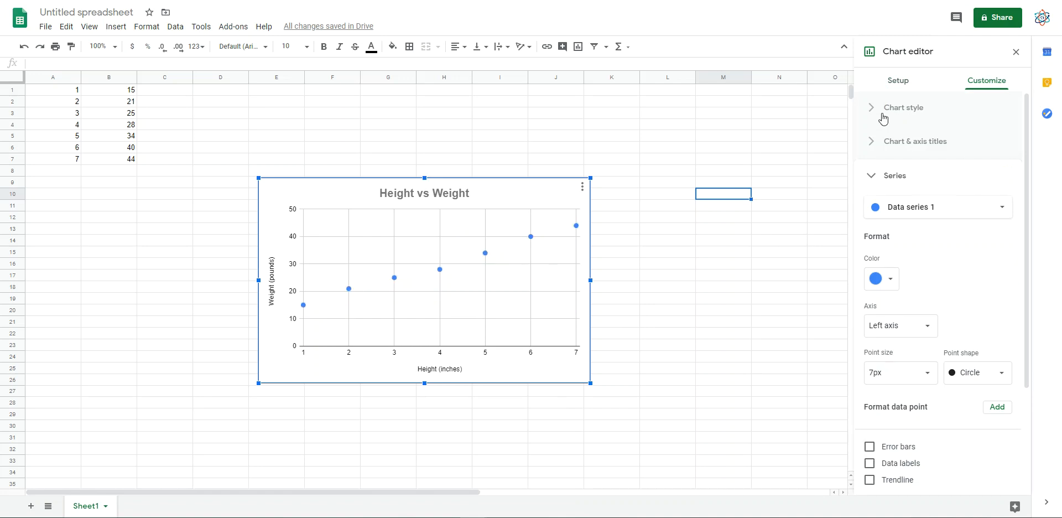
{"action": "scroll", "coordinate": [941, 421], "scroll_direction": "down", "scroll_amount": 2}
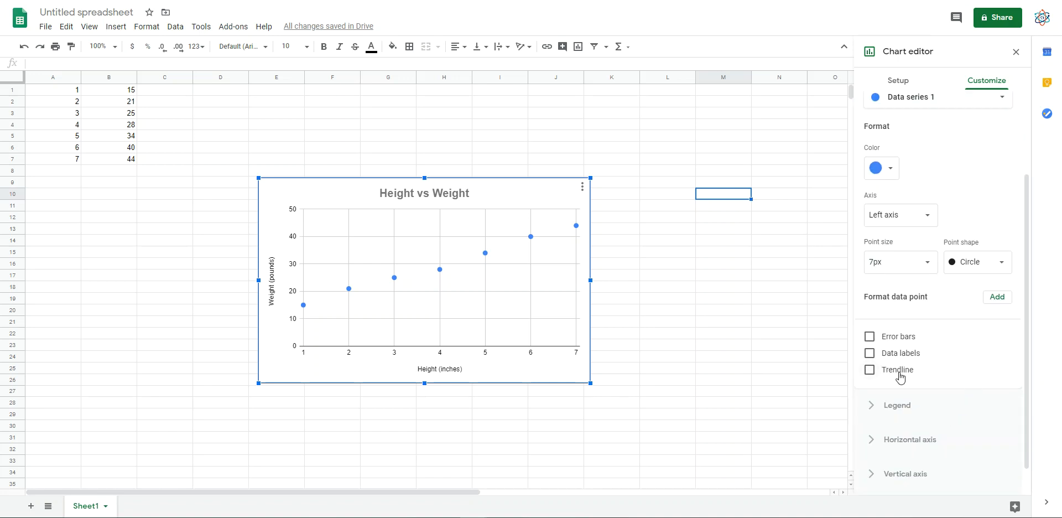
{"action": "left_click", "coordinate": [899, 374]}
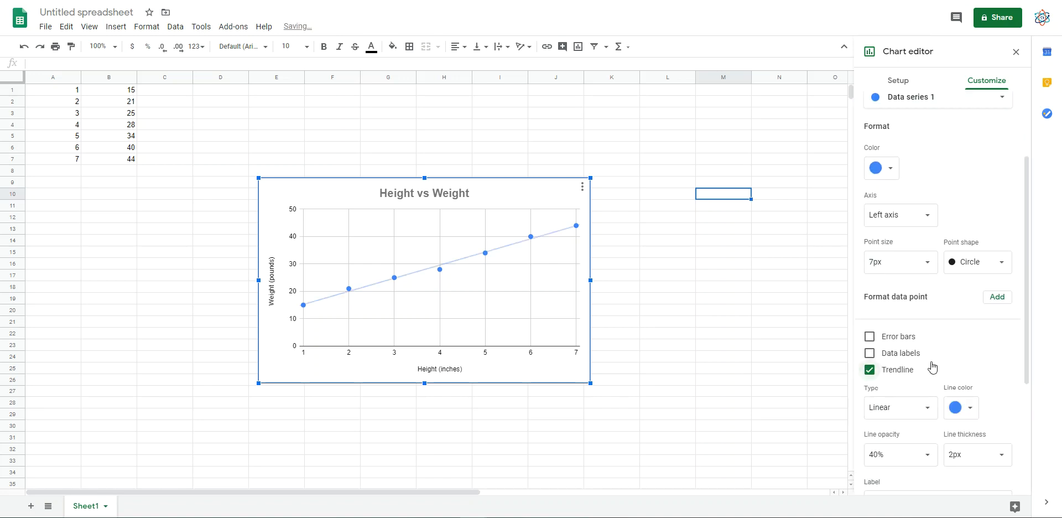
{"action": "scroll", "coordinate": [940, 365], "scroll_direction": "down", "scroll_amount": 3}
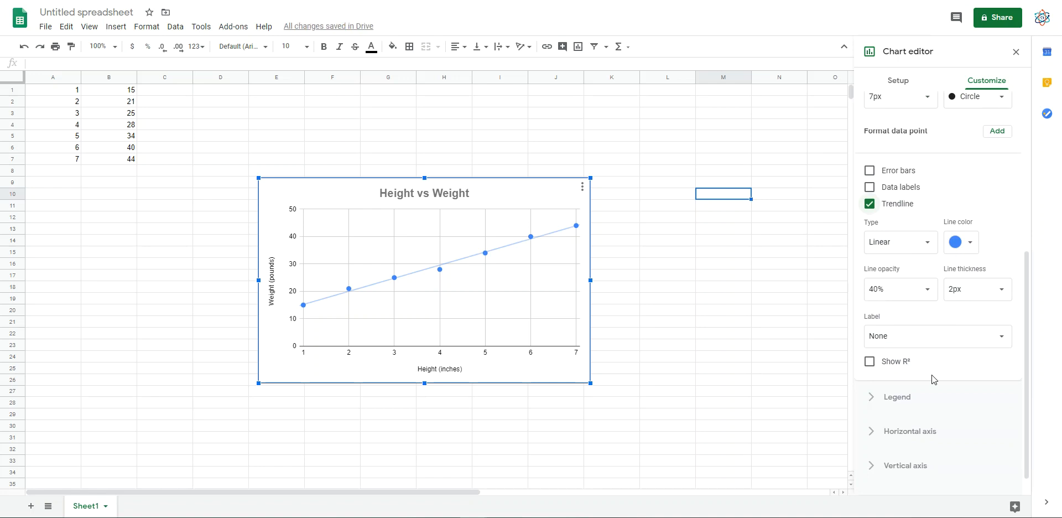
{"action": "left_click", "coordinate": [919, 249]}
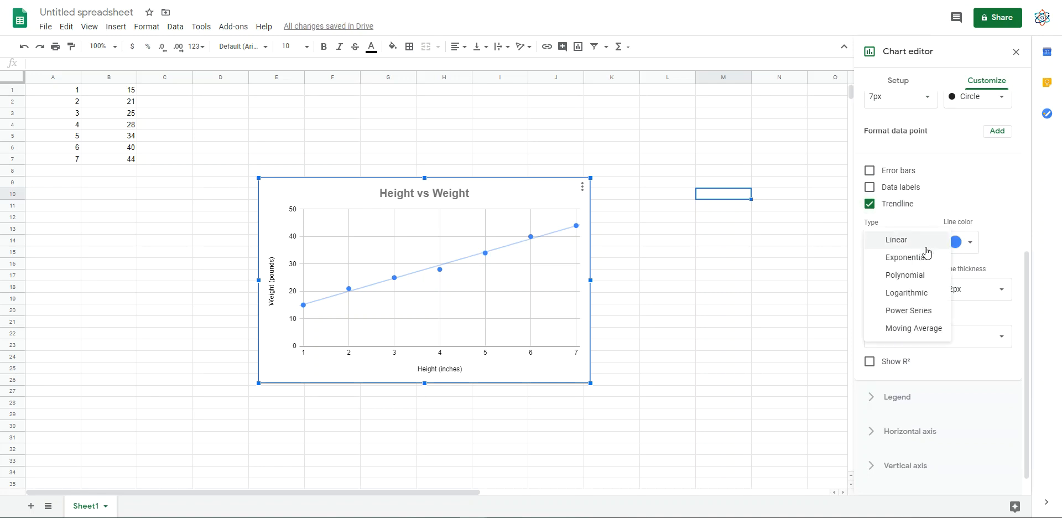
{"action": "left_click", "coordinate": [927, 241]}
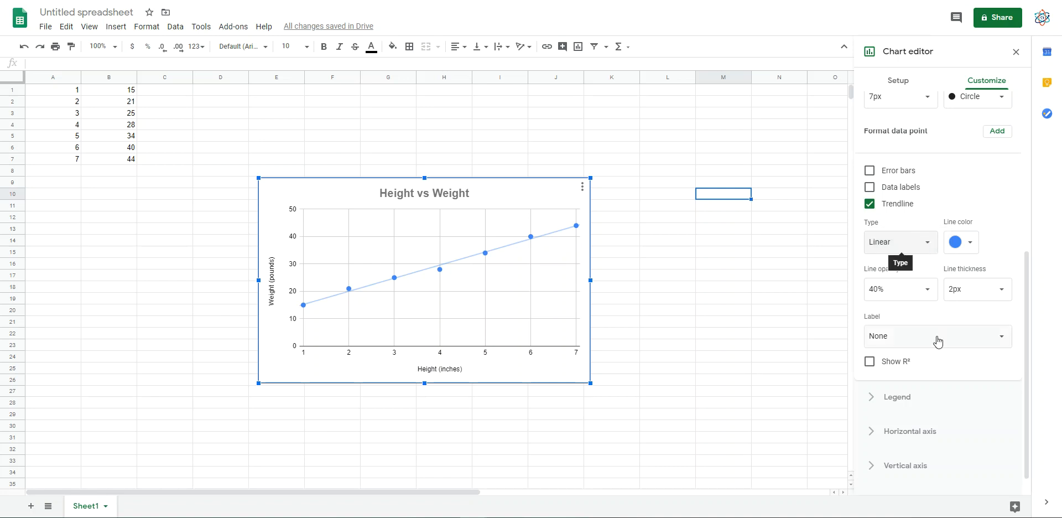
- Label the trendline with its equation and show its R² value on the chart
{"action": "left_click", "coordinate": [1005, 340]}
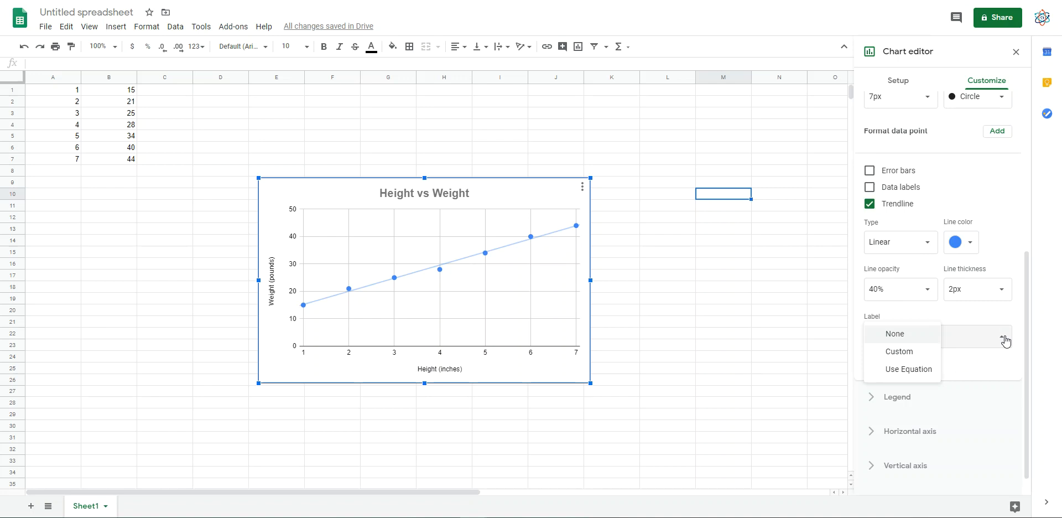
{"action": "left_click", "coordinate": [919, 369]}
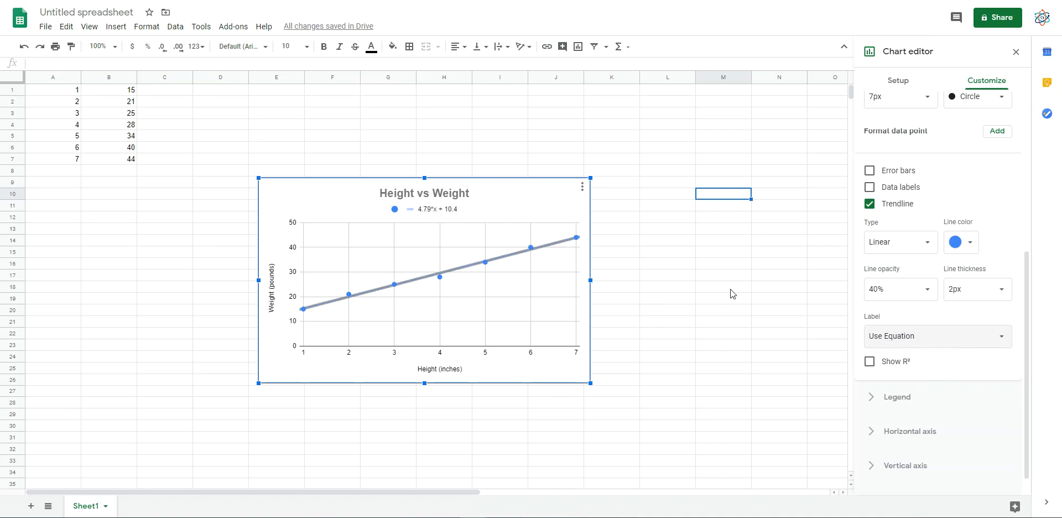
{"action": "left_click", "coordinate": [871, 363]}
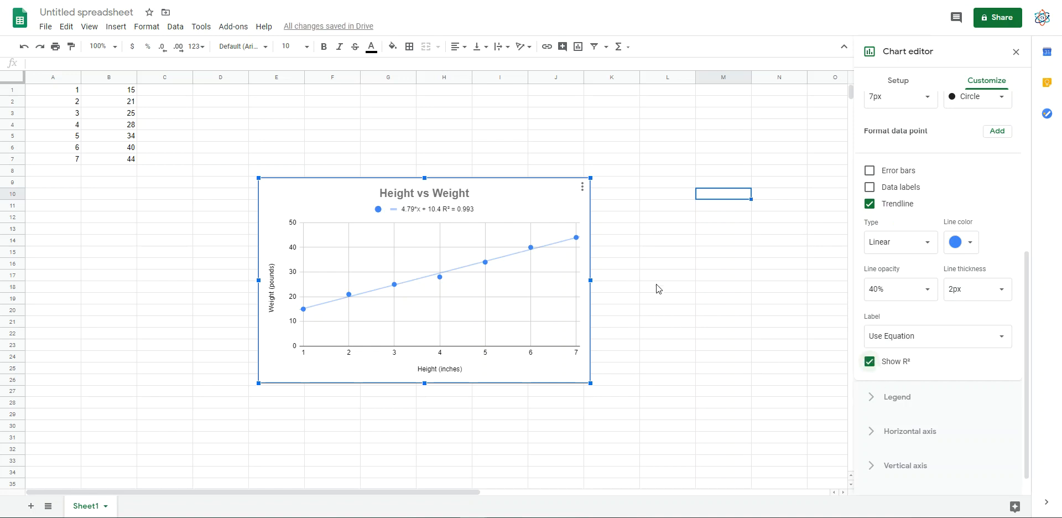
- Enter the label "r" in cell L10, beside the chart
{"action": "left_click", "coordinate": [670, 196]}
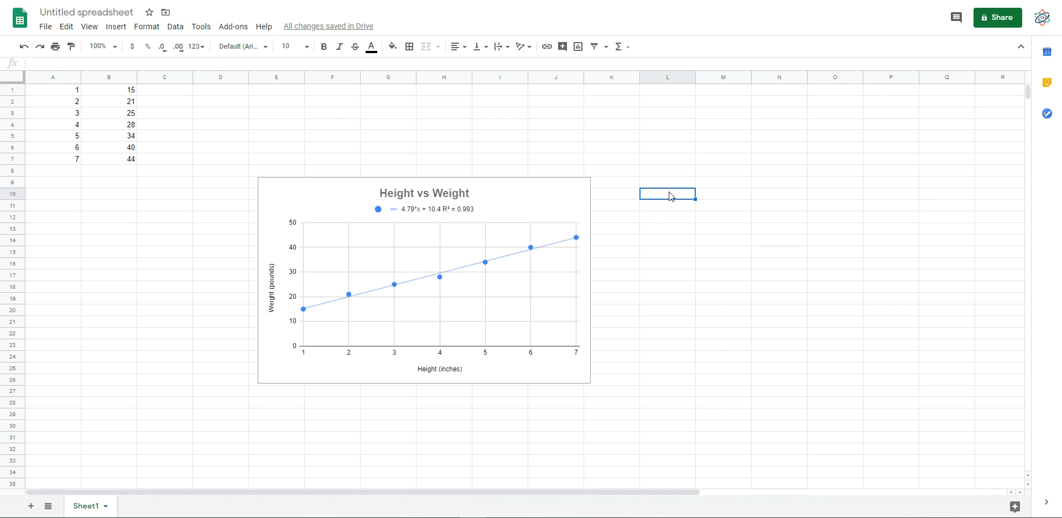
{"action": "type", "text": "r"}
{"action": "key", "text": "Return"}
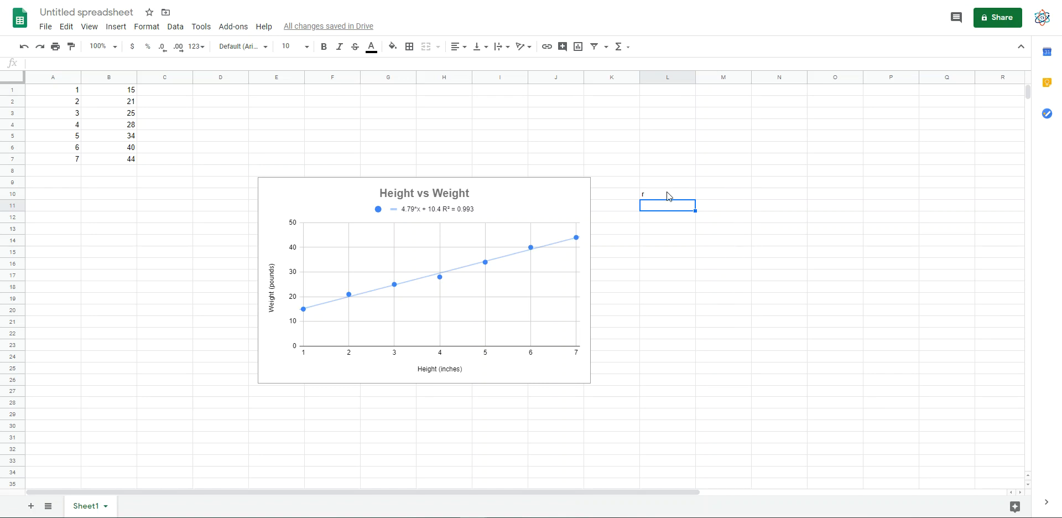
- Calculate the correlation coefficient in cell M10 with the formula =sqrt(0.993)
{"action": "left_click", "coordinate": [711, 194]}
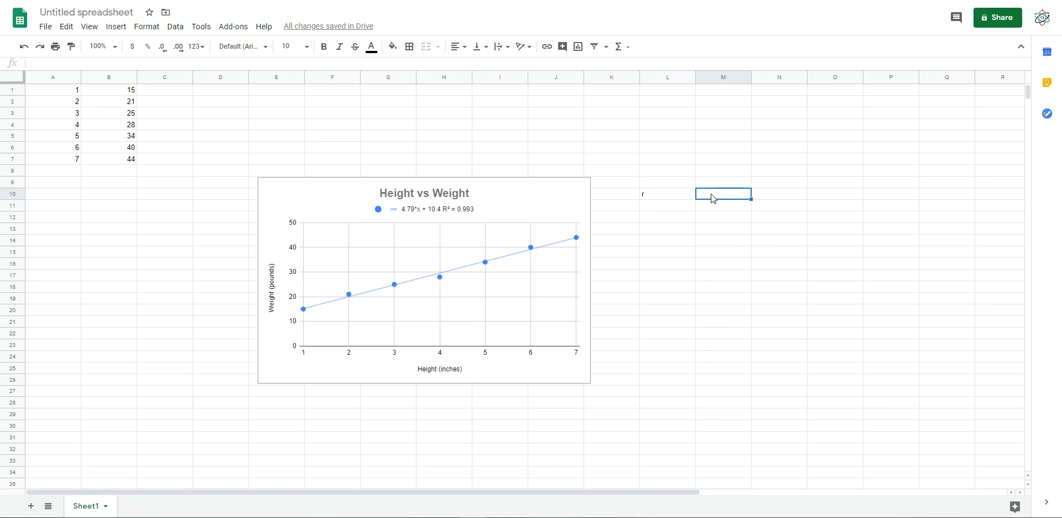
{"action": "type", "text": "=sq"}
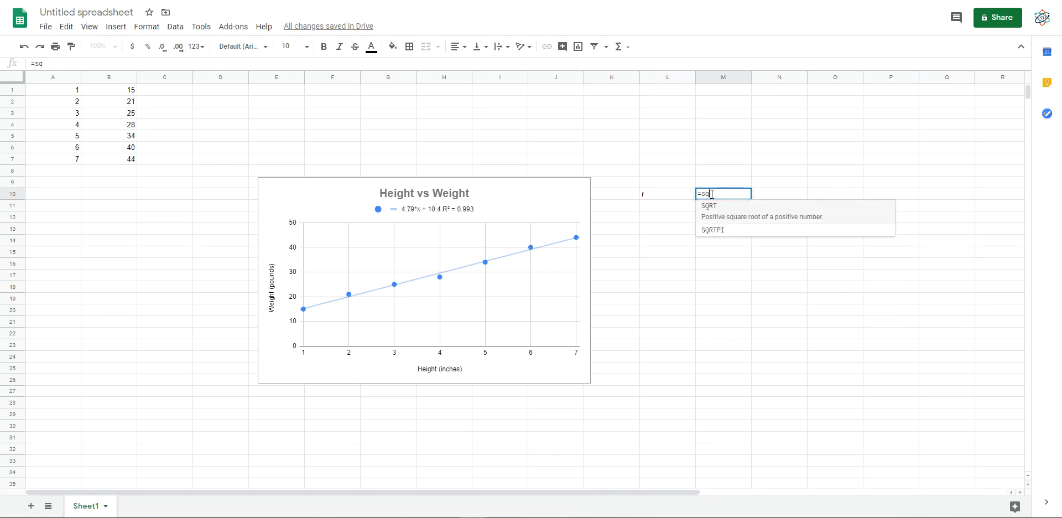
{"action": "key", "text": "BackSpace"}
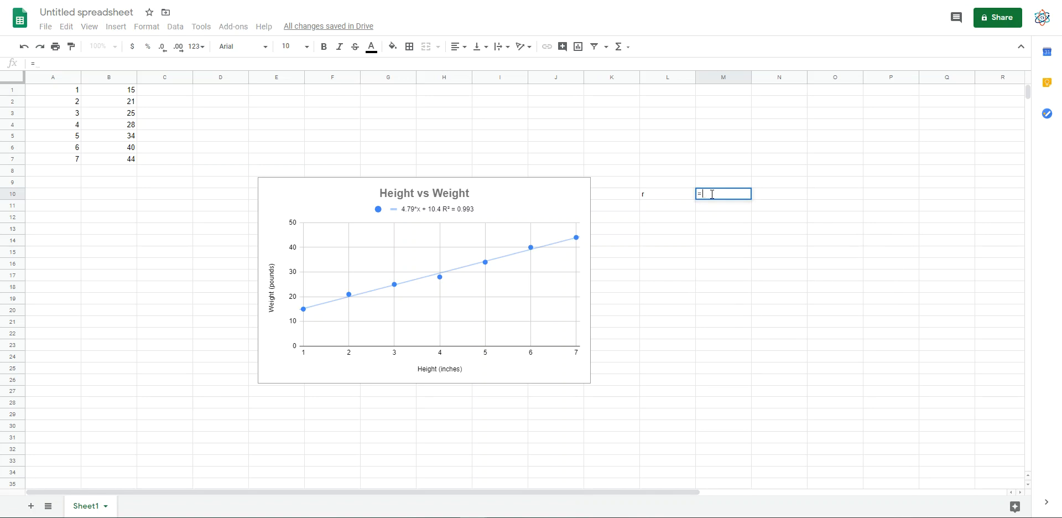
{"action": "type", "text": "sq"}
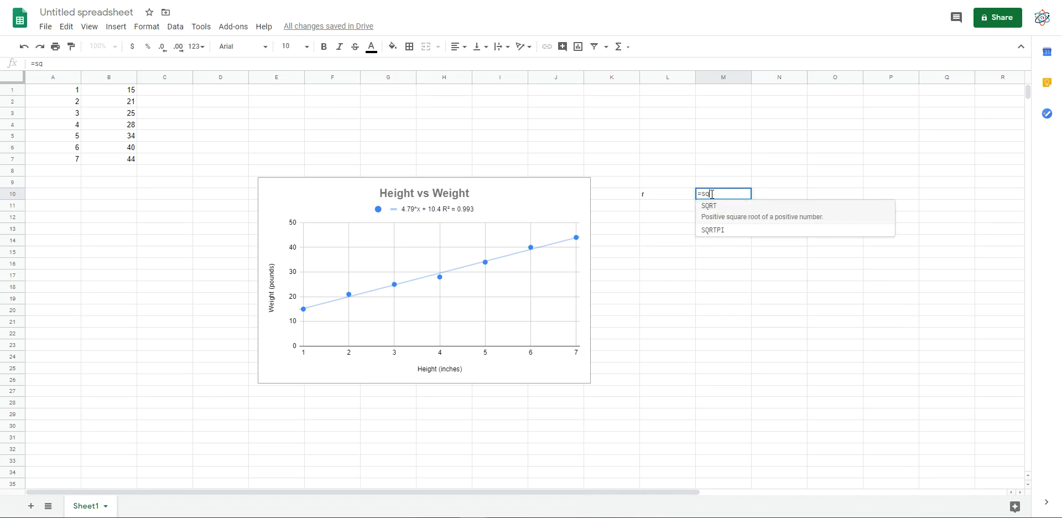
{"action": "type", "text": "rt("}
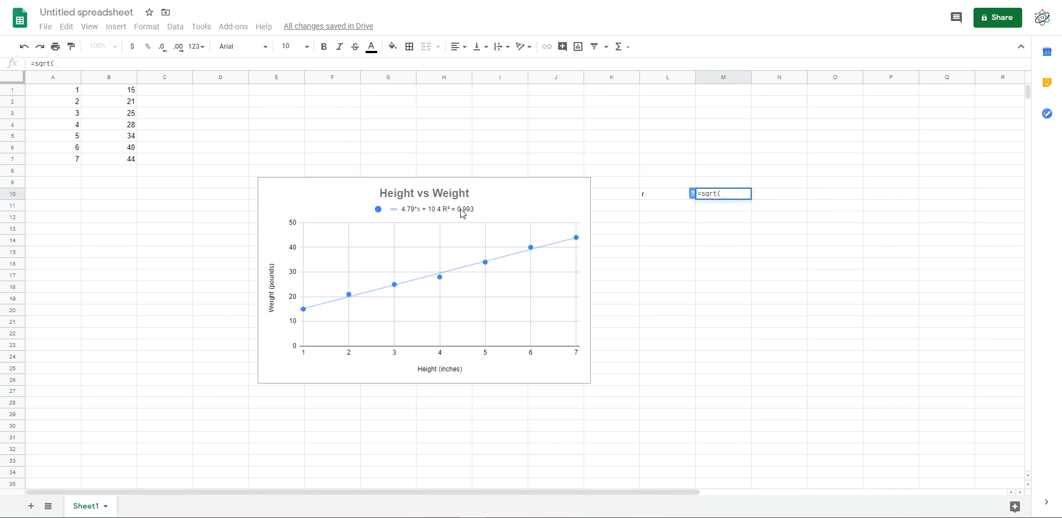
{"action": "type", "text": "0.99"}
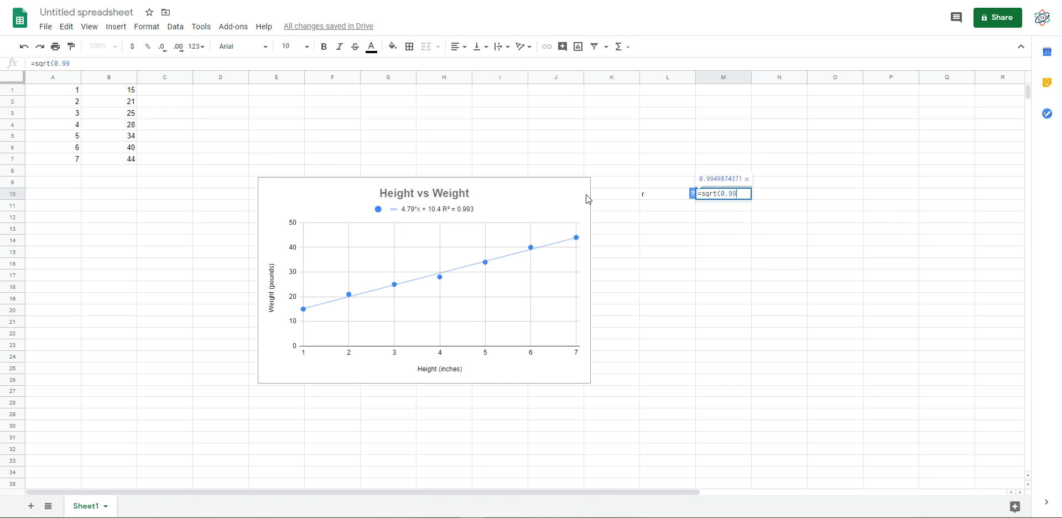
{"action": "type", "text": "3)"}
{"action": "key", "text": "Return"}
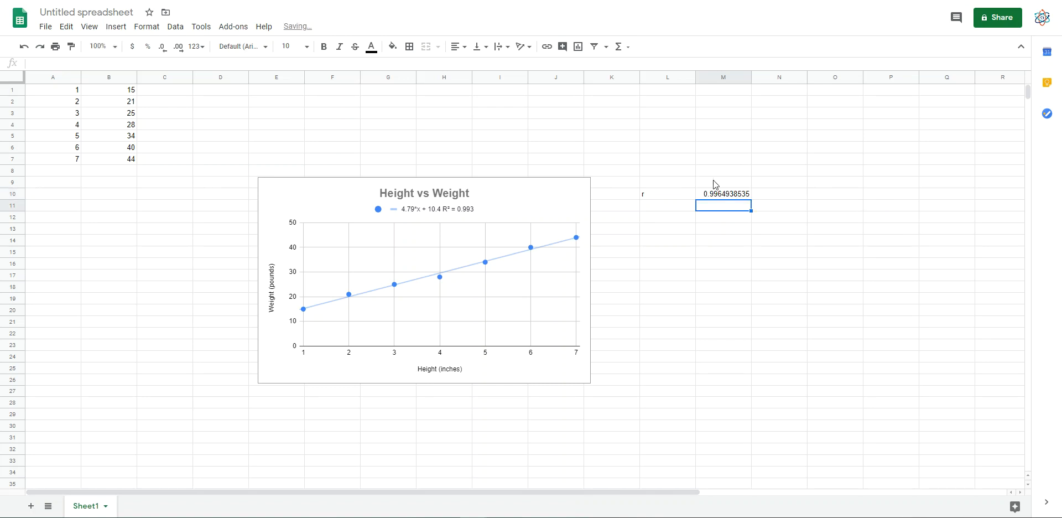
{"action": "left_click", "coordinate": [724, 196]}
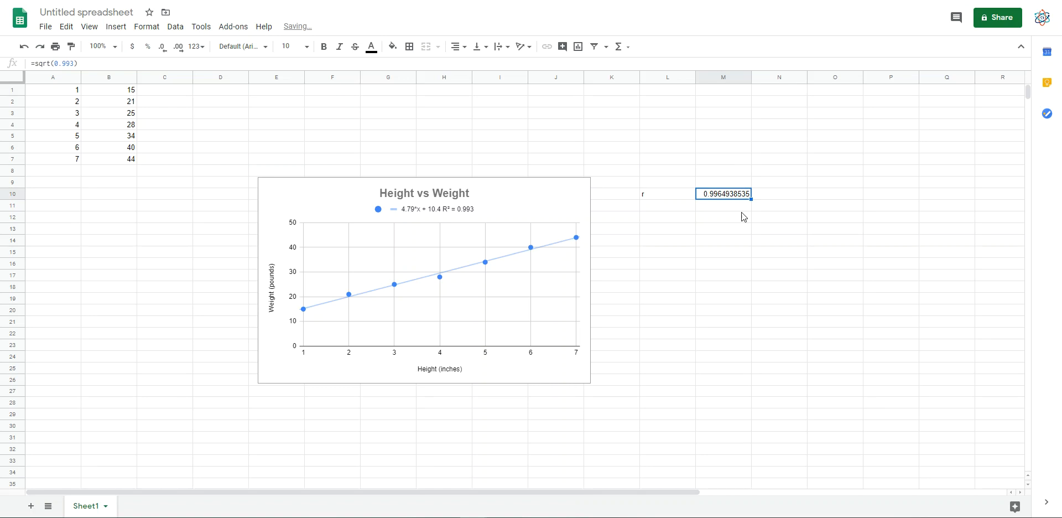
{"action": "key", "text": "Left"}
{"action": "left_click", "coordinate": [688, 208]}
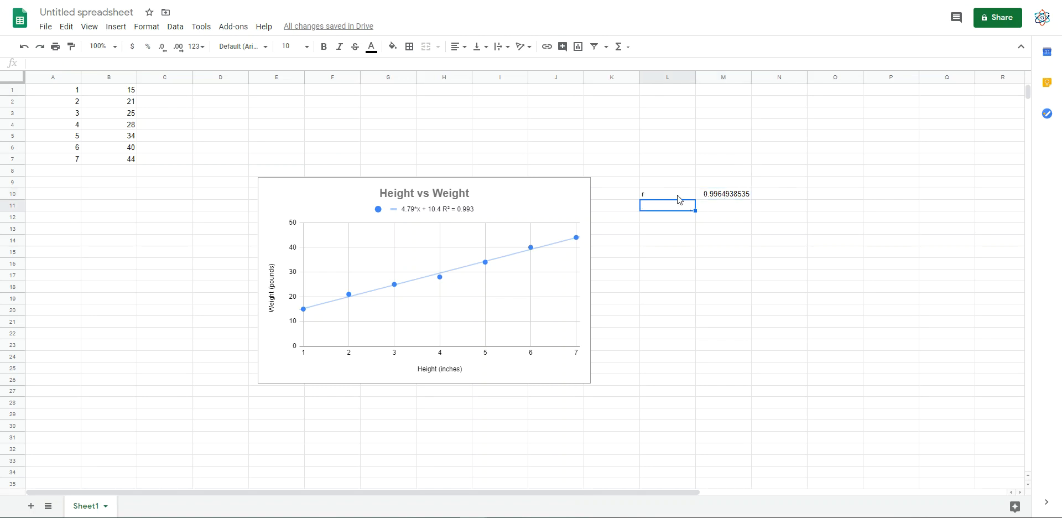
{"action": "left_click", "coordinate": [729, 195]}
{"action": "left_click", "coordinate": [674, 194]}
{"action": "left_click", "coordinate": [726, 196]}
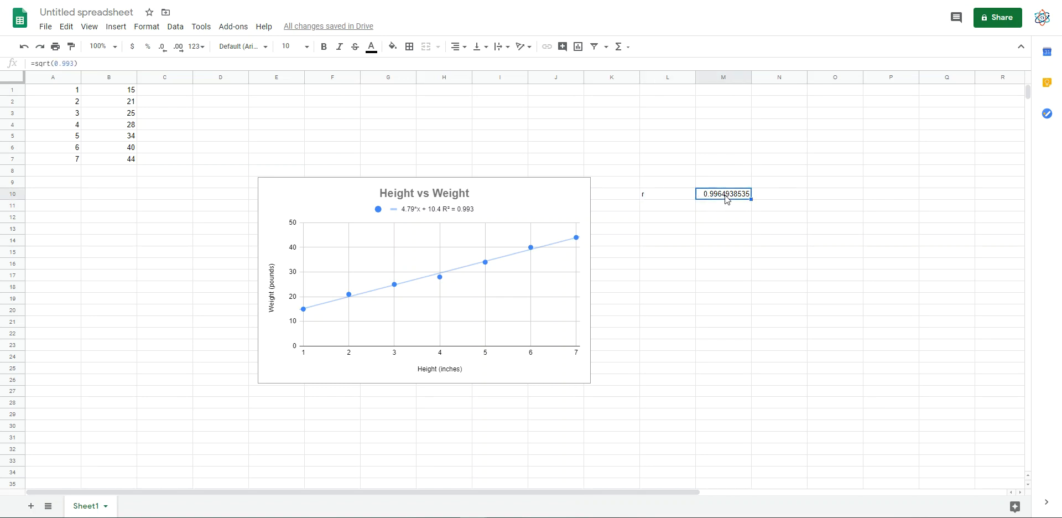
{"action": "left_click", "coordinate": [730, 217]}
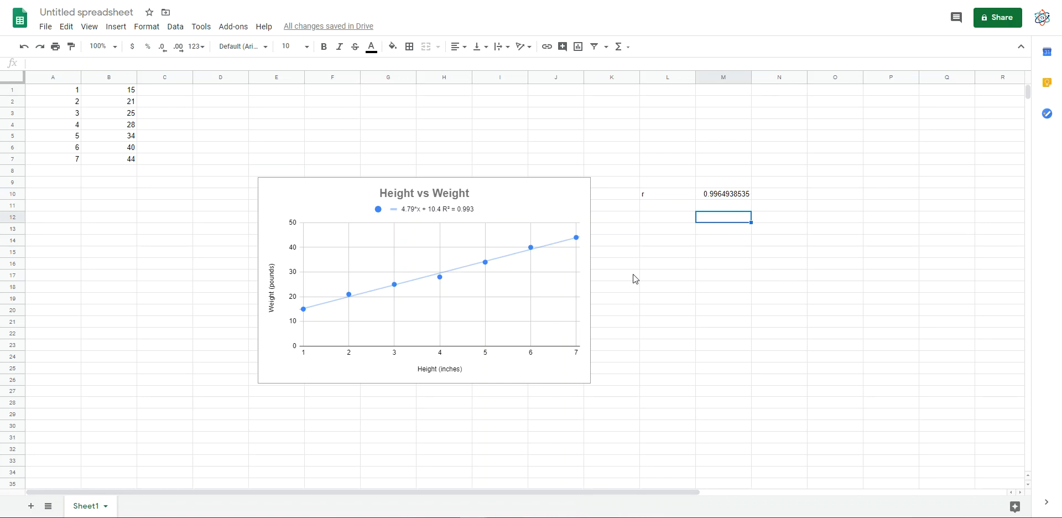
{"action": "left_click", "coordinate": [671, 209]}
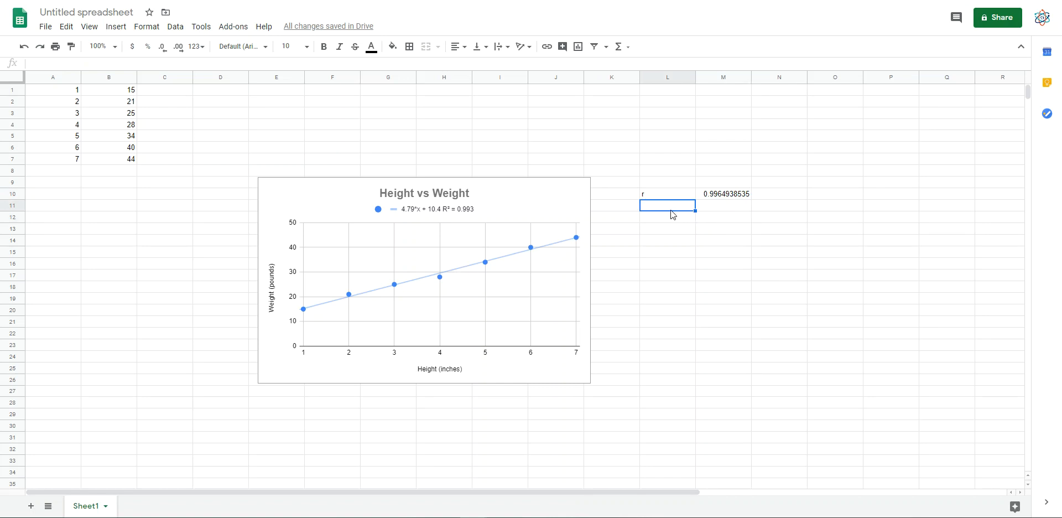